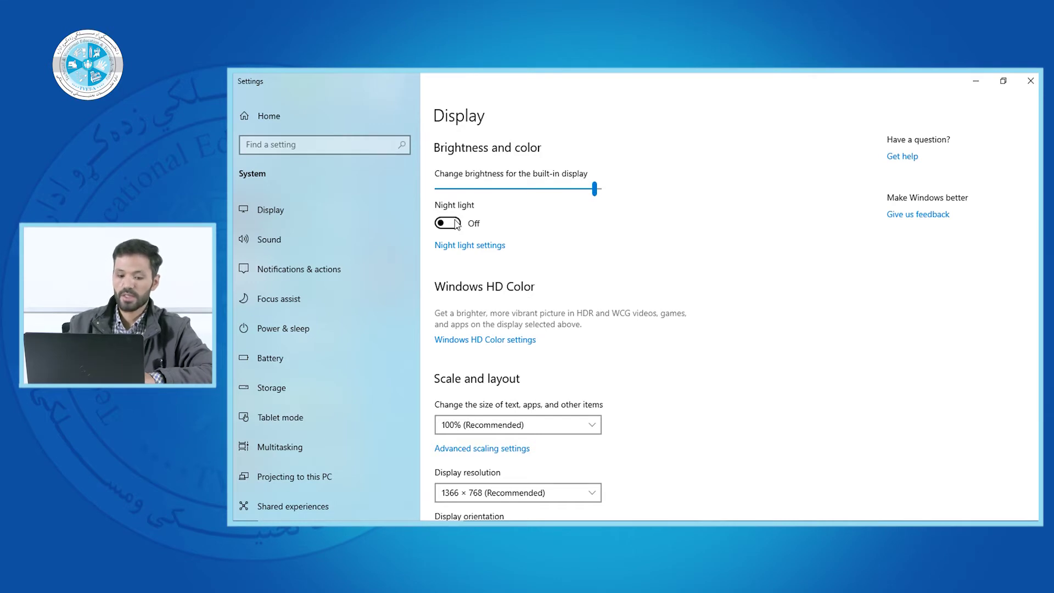
# Turn the night light on and switch it off again
pyautogui.click(448, 224)
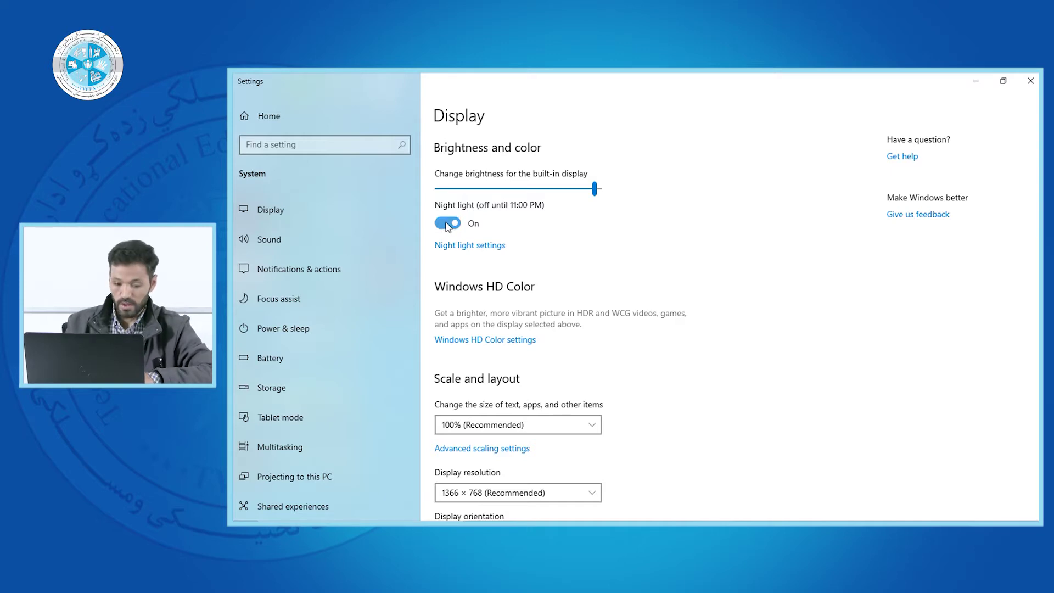
pyautogui.click(447, 224)
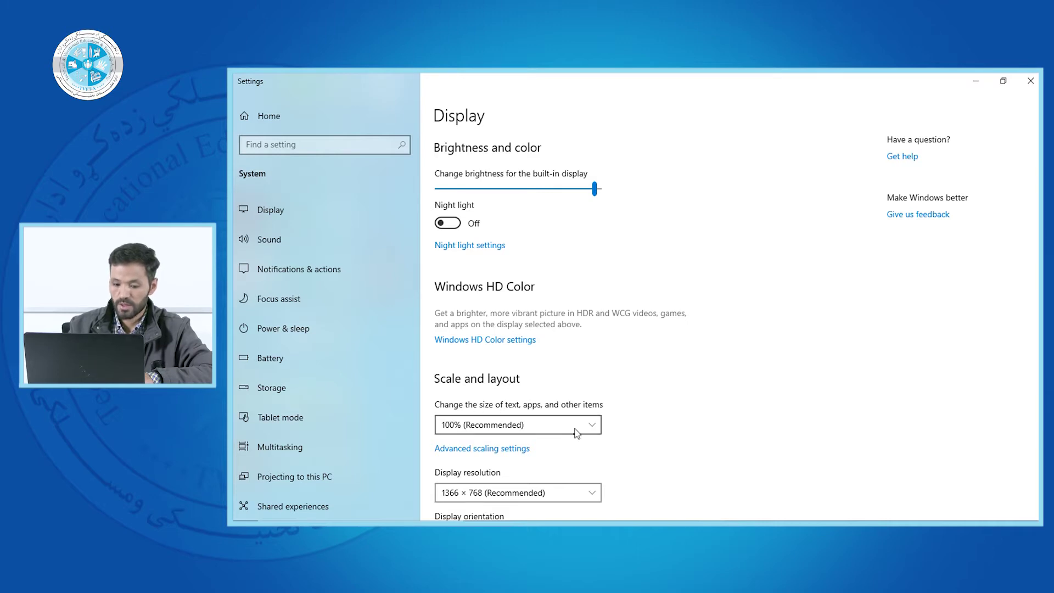
# Check the available text and app scaling options, and refresh the desktop to view its icons at the current scale
pyautogui.click(594, 428)
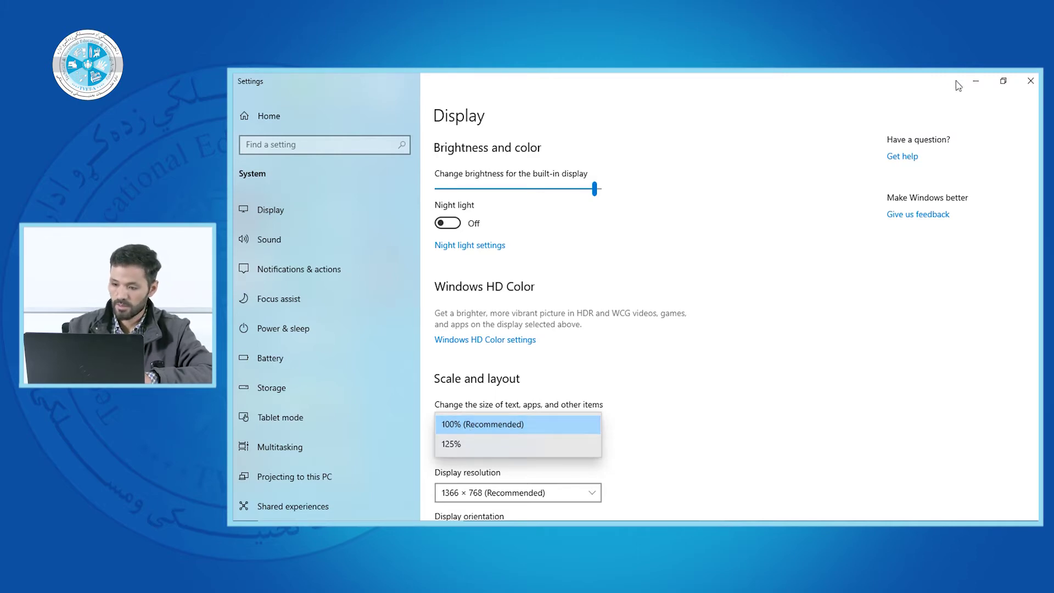
pyautogui.click(976, 81)
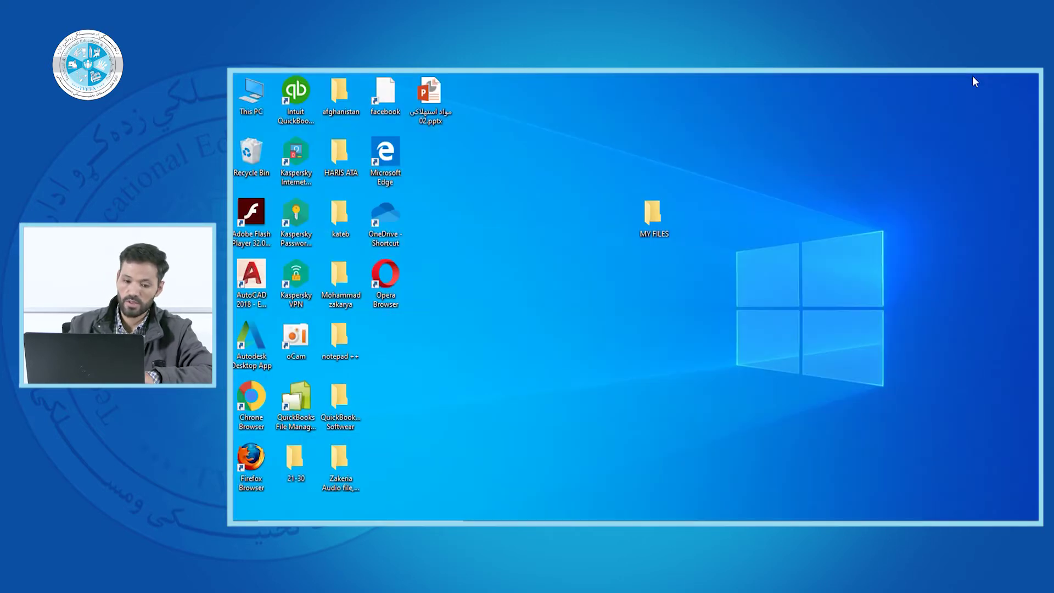
pyautogui.rightClick(587, 219)
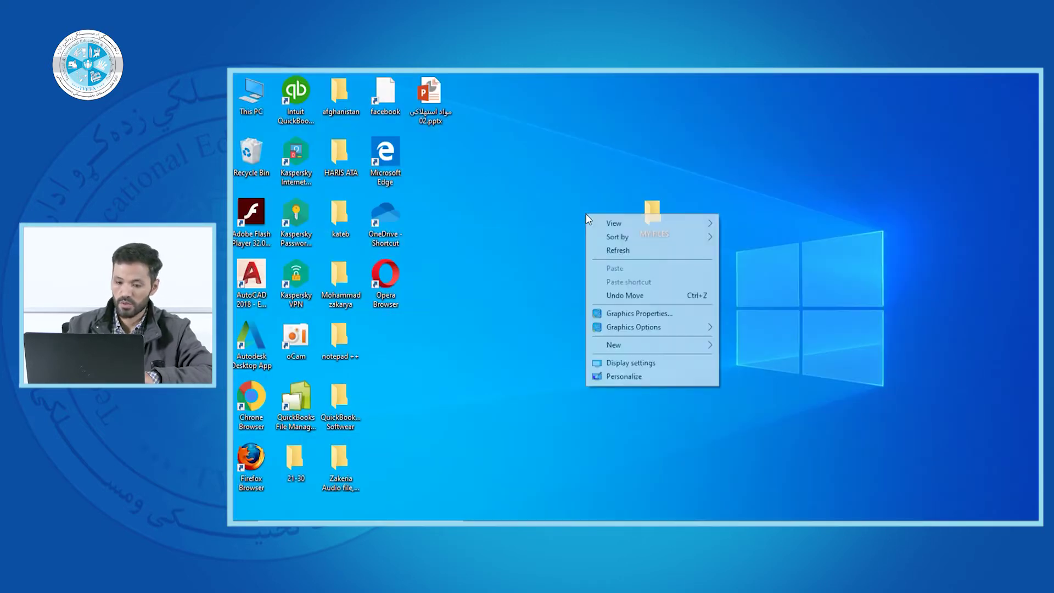
pyautogui.click(618, 251)
pyautogui.hotkey('alt', 'Tab')
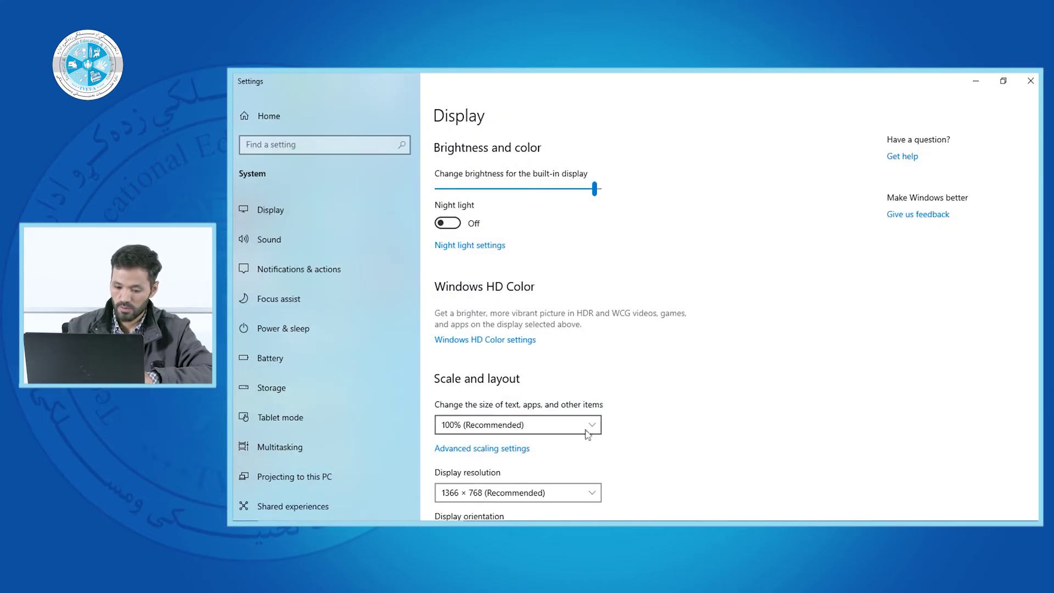
# Set the size of text, apps, and other items to 125% and refresh the desktop to view the effect
pyautogui.click(593, 425)
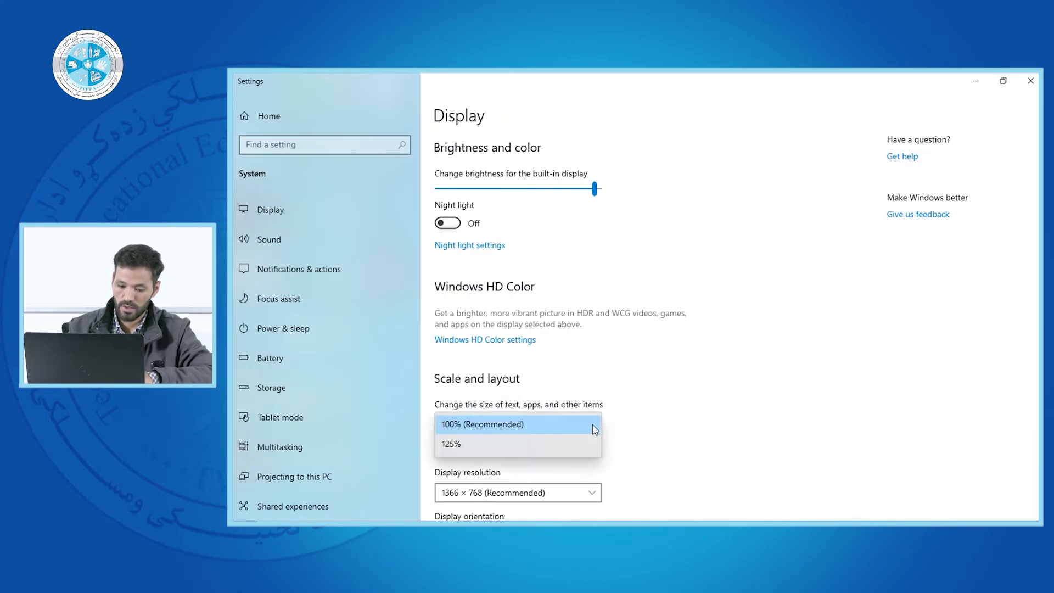
pyautogui.click(476, 445)
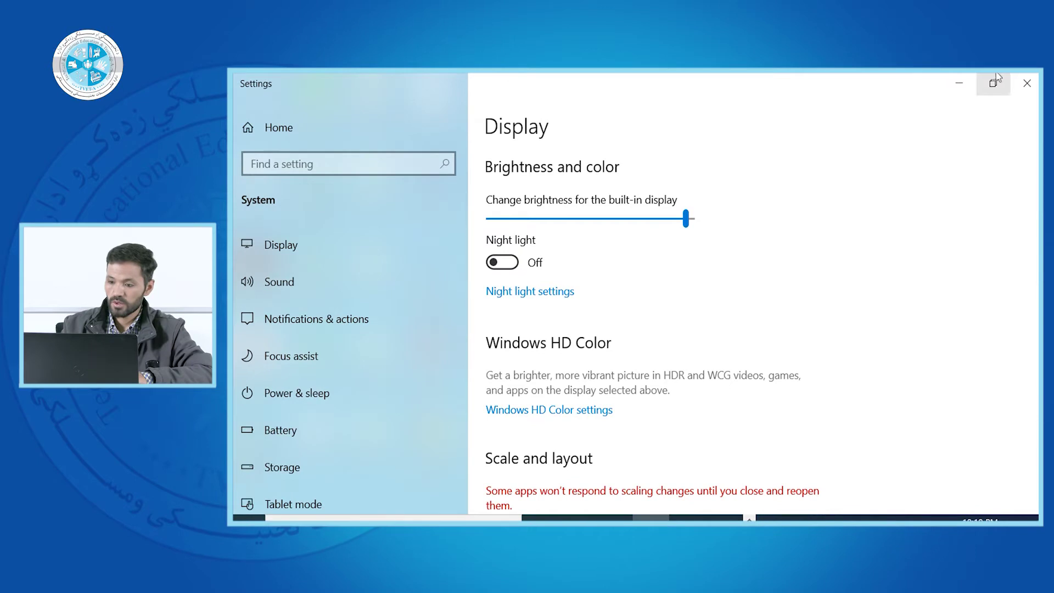
pyautogui.click(960, 85)
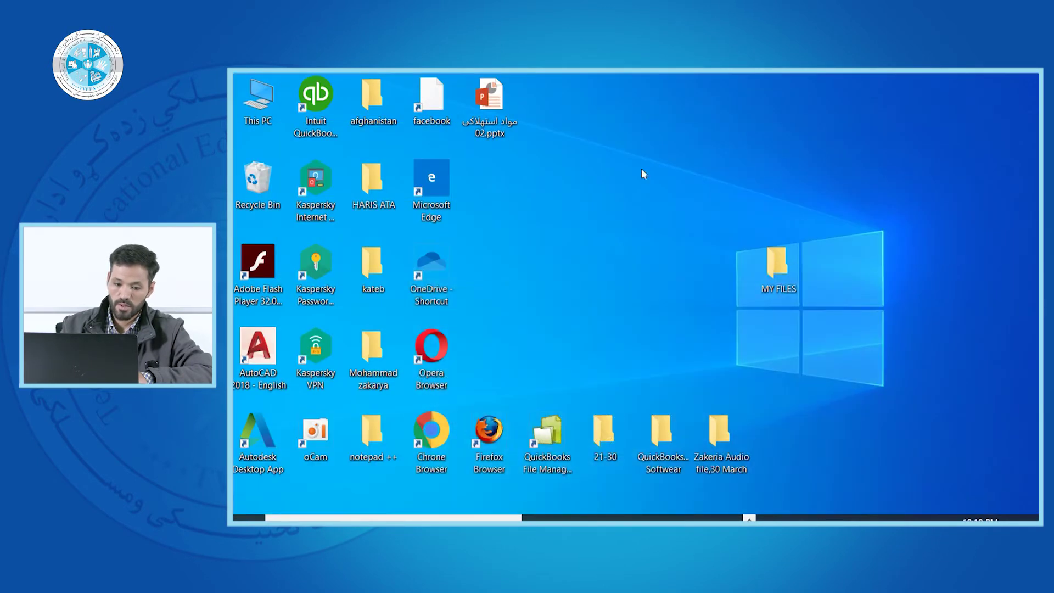
pyautogui.rightClick(635, 215)
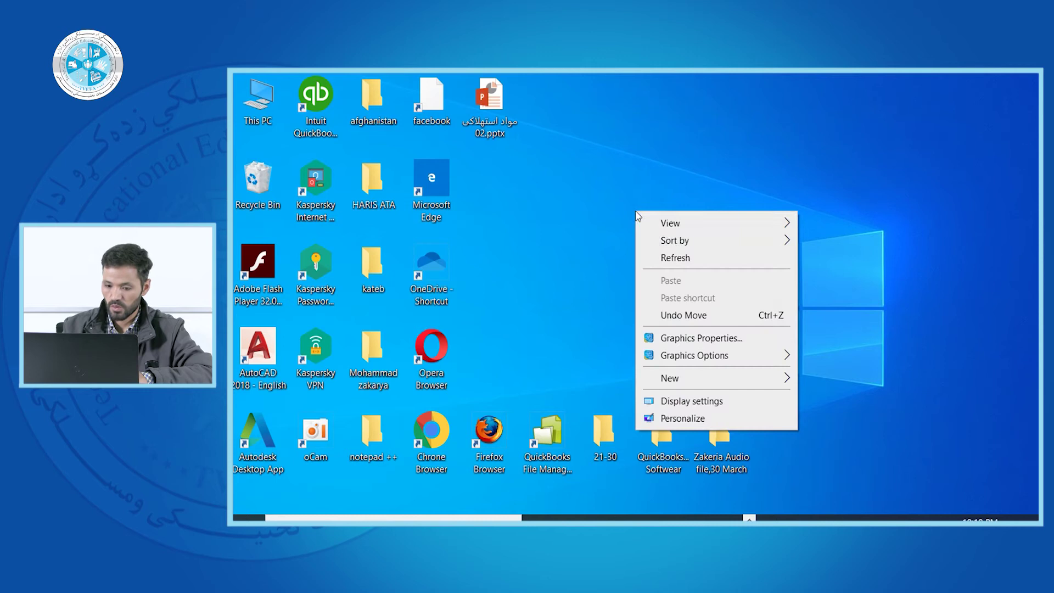
pyautogui.click(676, 258)
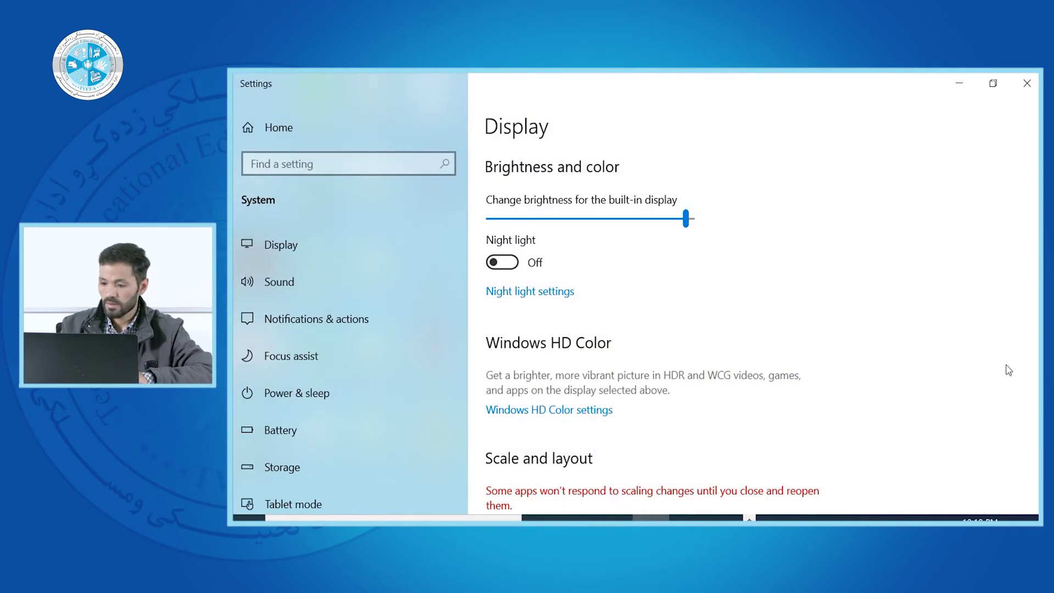
# Restore the size of text, apps, and other items to 100% (Recommended)
pyautogui.scroll(-4, 753, 329)
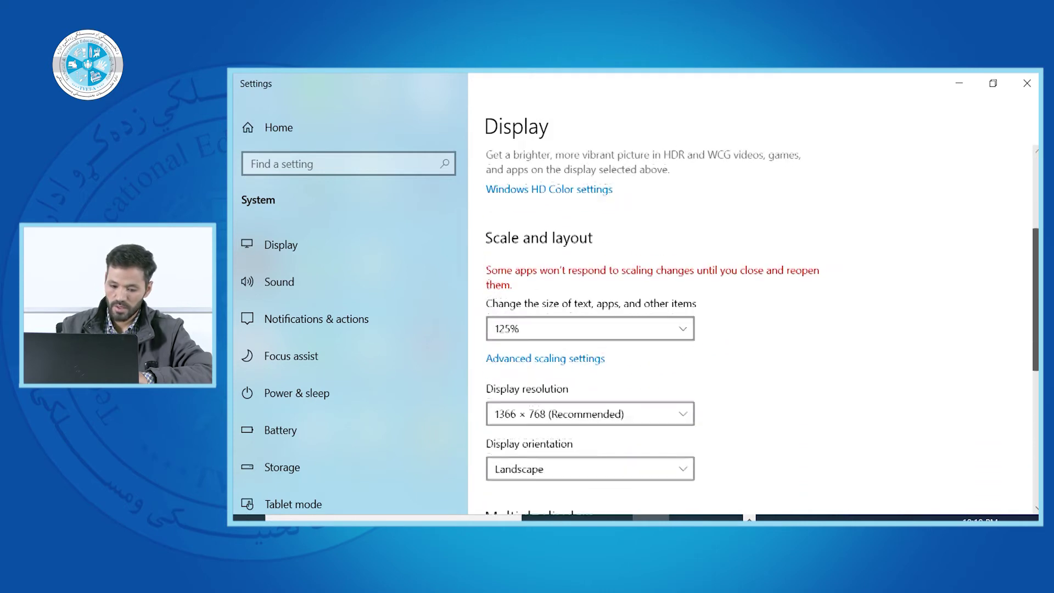
pyautogui.click(684, 323)
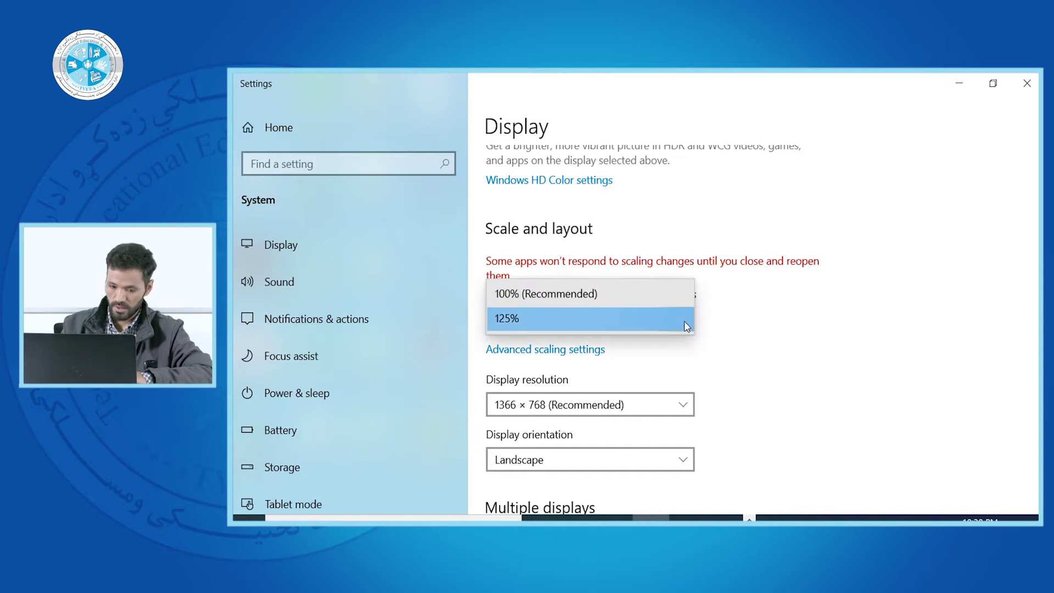
pyautogui.click(527, 295)
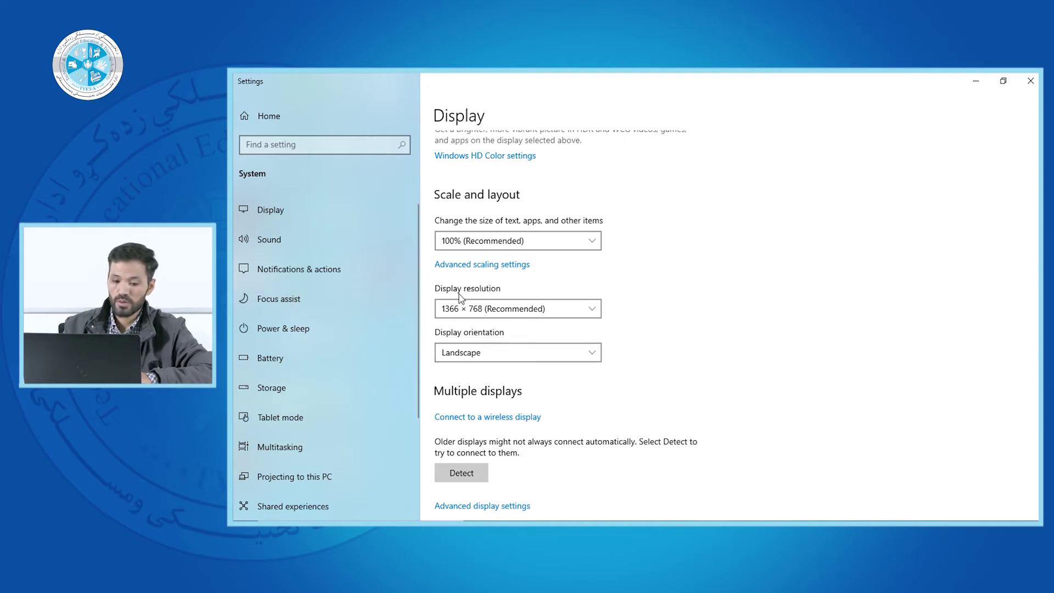
# Review the display resolution options without changing them and try the Portrait display orientation
pyautogui.click(592, 309)
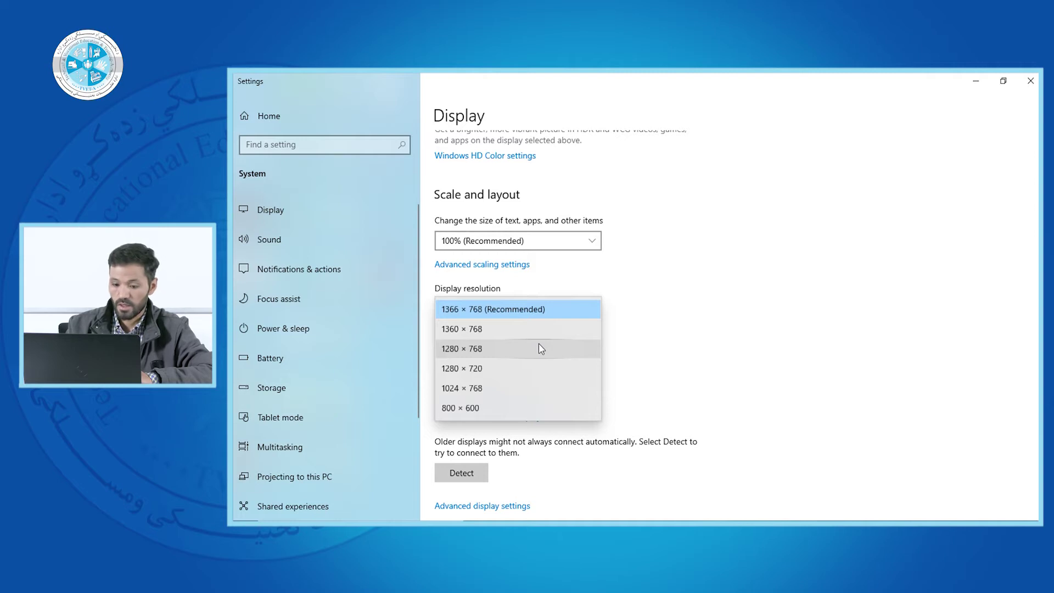
pyautogui.click(638, 319)
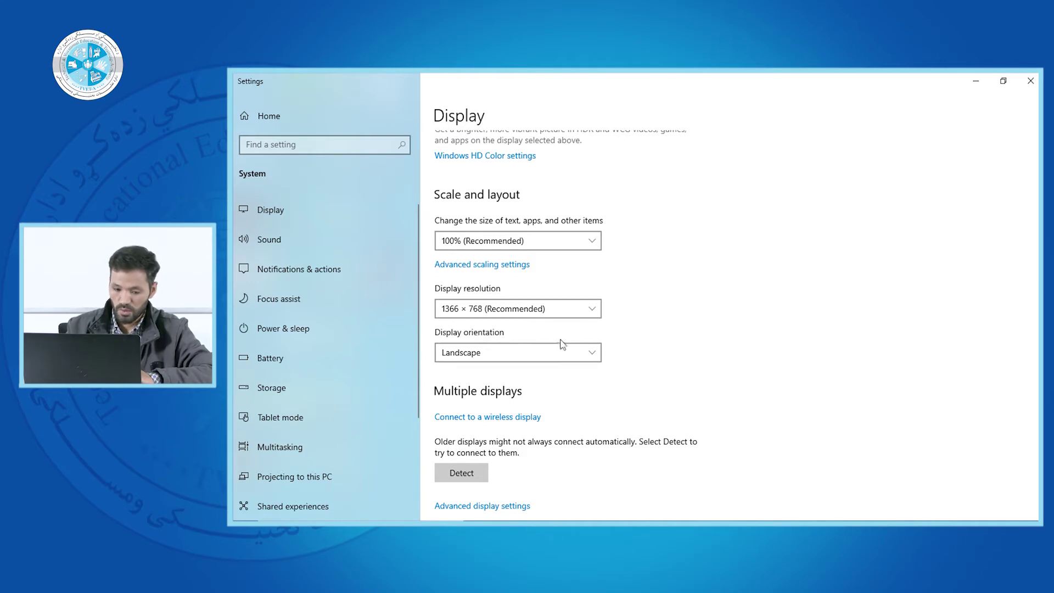
pyautogui.click(593, 356)
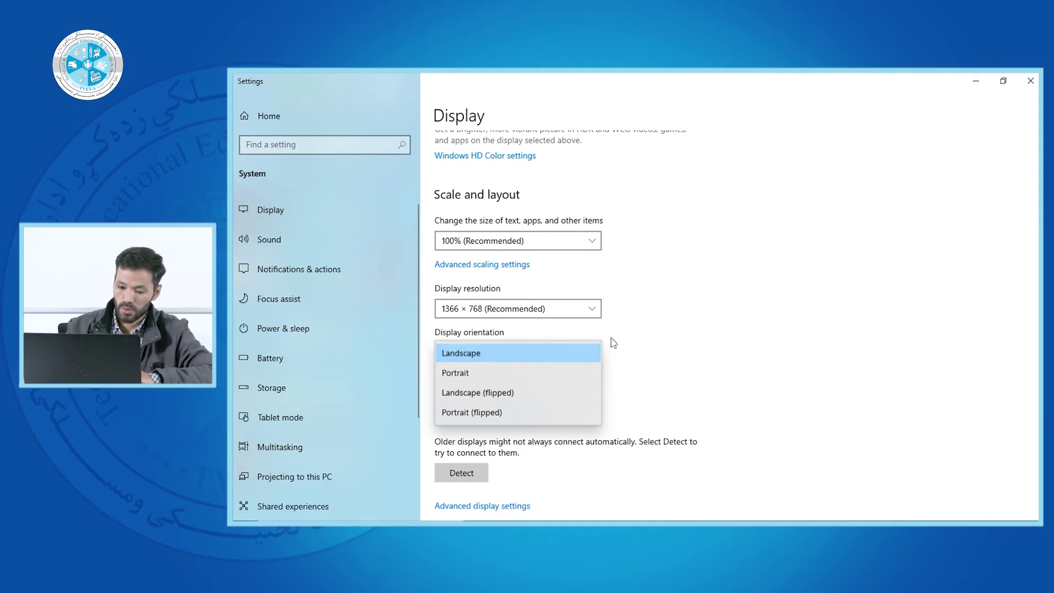
pyautogui.click(514, 372)
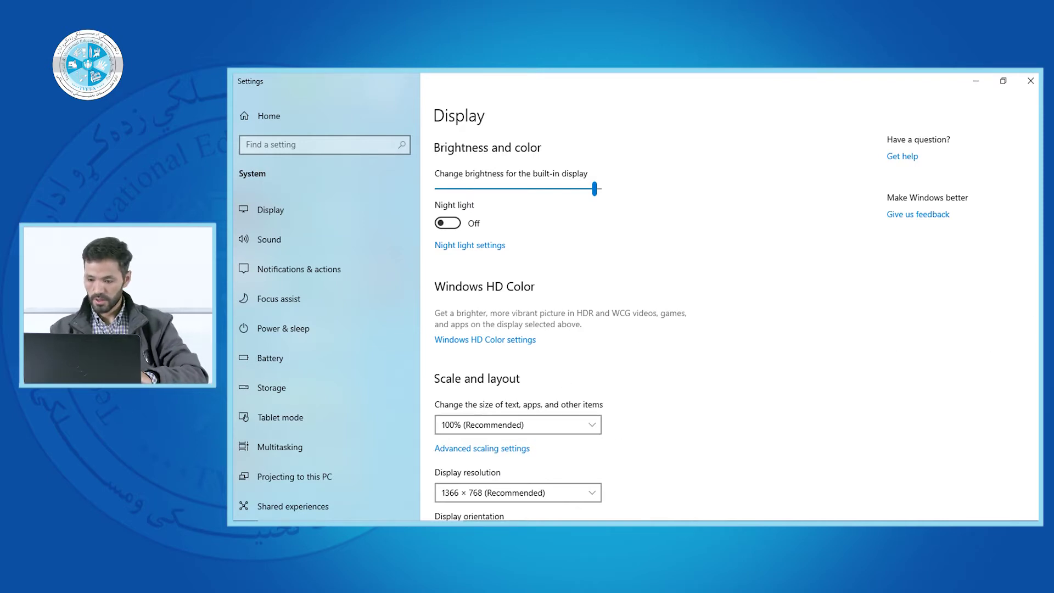
pyautogui.scroll(-3, 1038, 301)
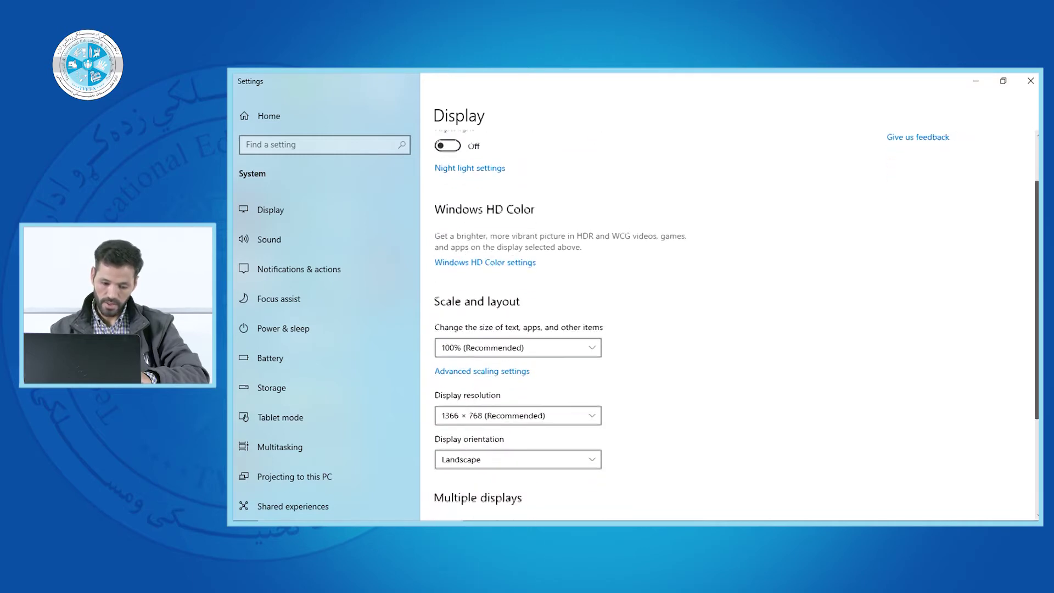
pyautogui.scroll(-2, 736, 323)
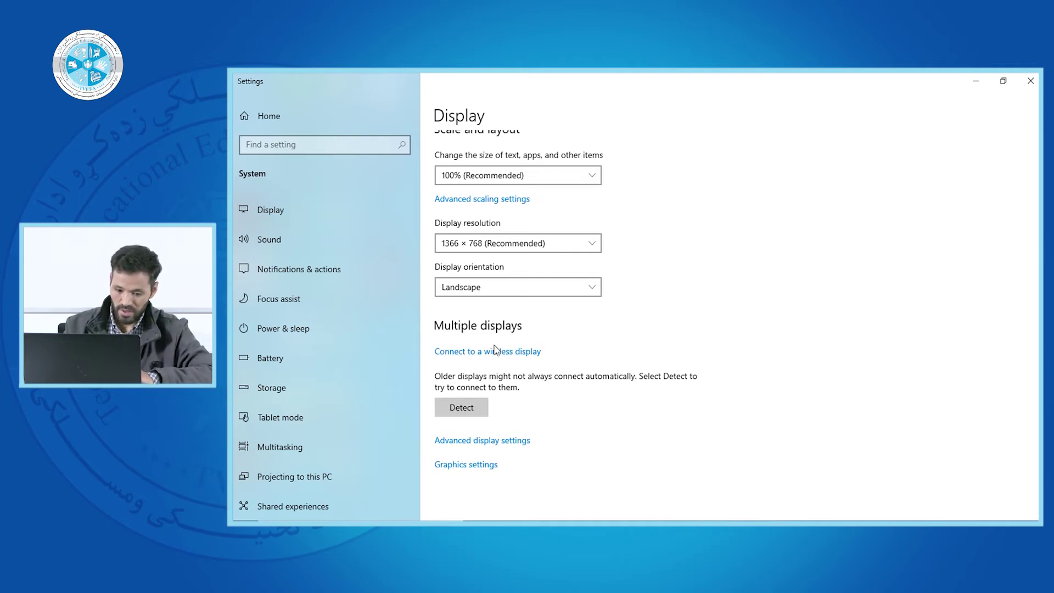
# Open the Sound settings, lower the master volume to 41, and raise it to 81
pyautogui.click(260, 244)
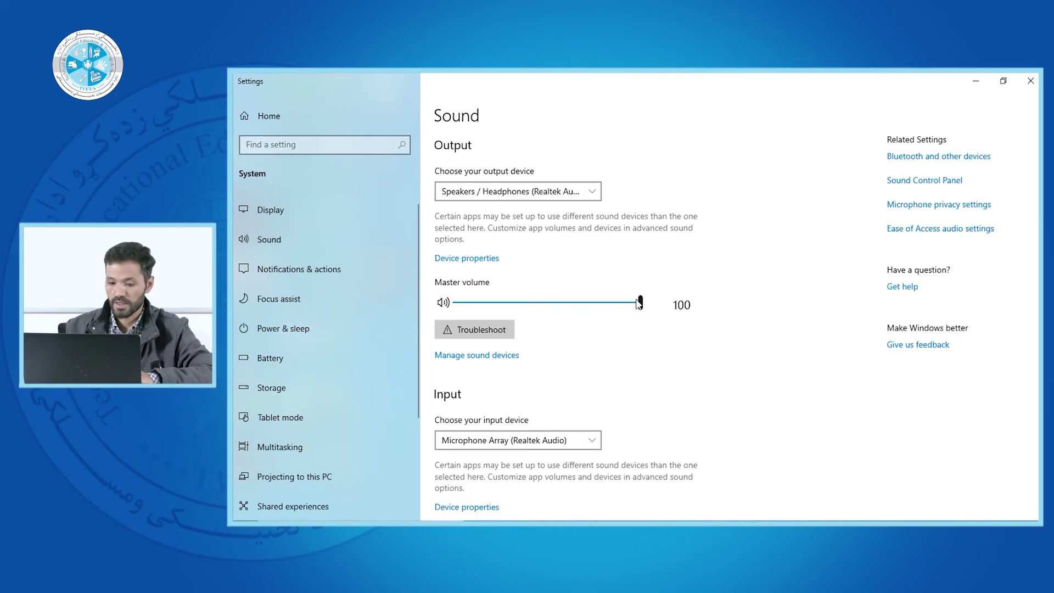
pyautogui.moveTo(643, 302); pyautogui.dragTo(531, 313)
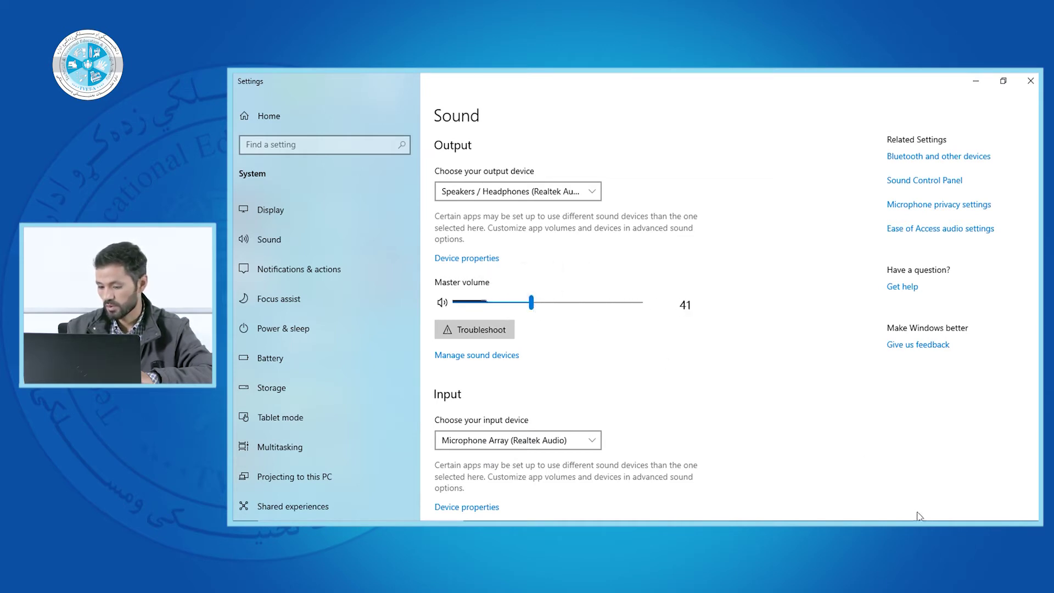
pyautogui.click(989, 532)
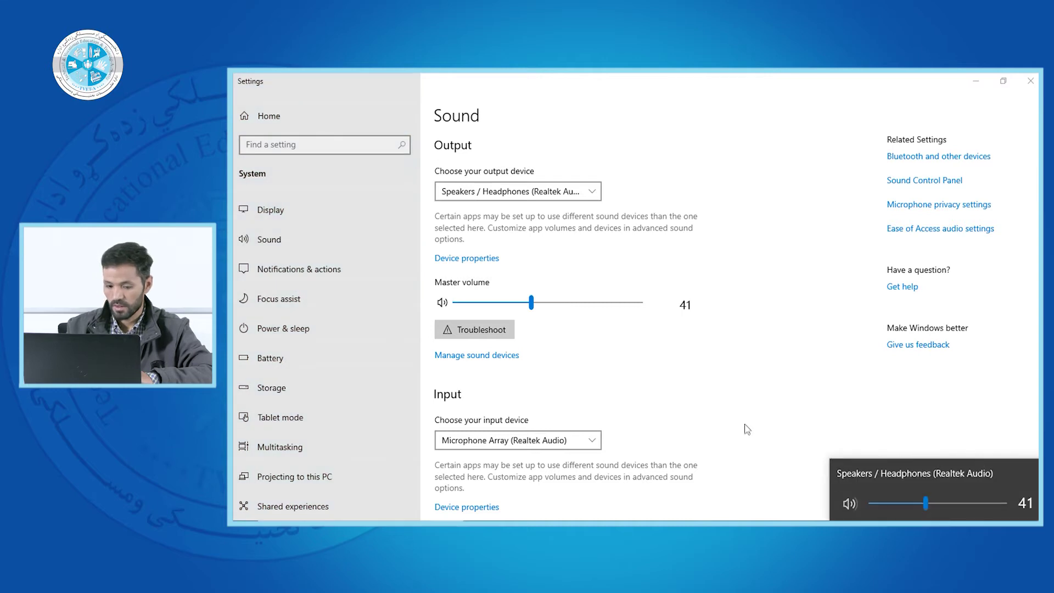
pyautogui.moveTo(532, 302); pyautogui.dragTo(608, 313)
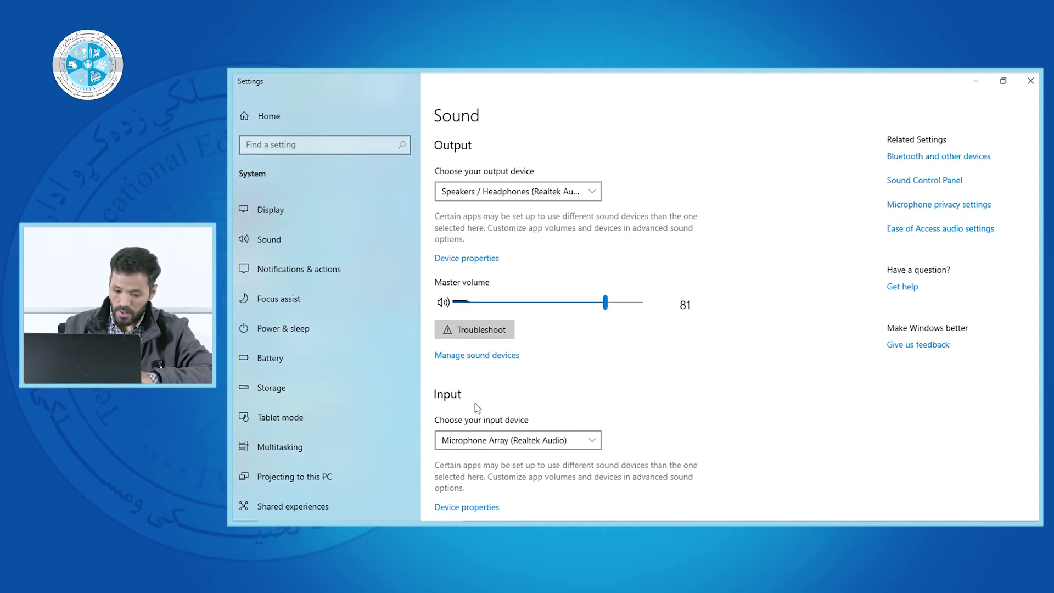
# Check the available input devices and set the master volume to 96
pyautogui.click(597, 441)
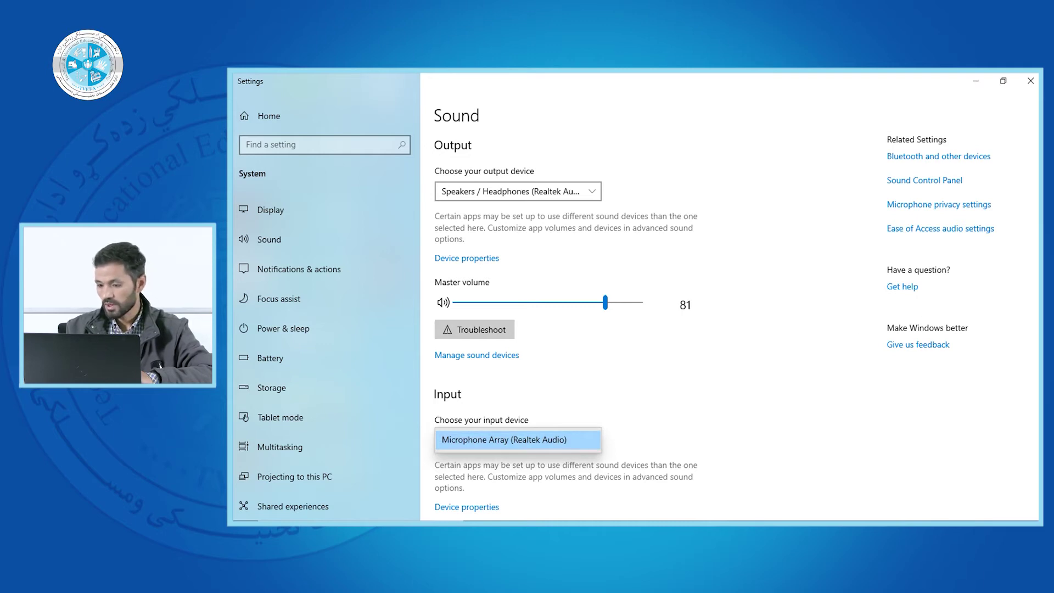
pyautogui.press('Escape')
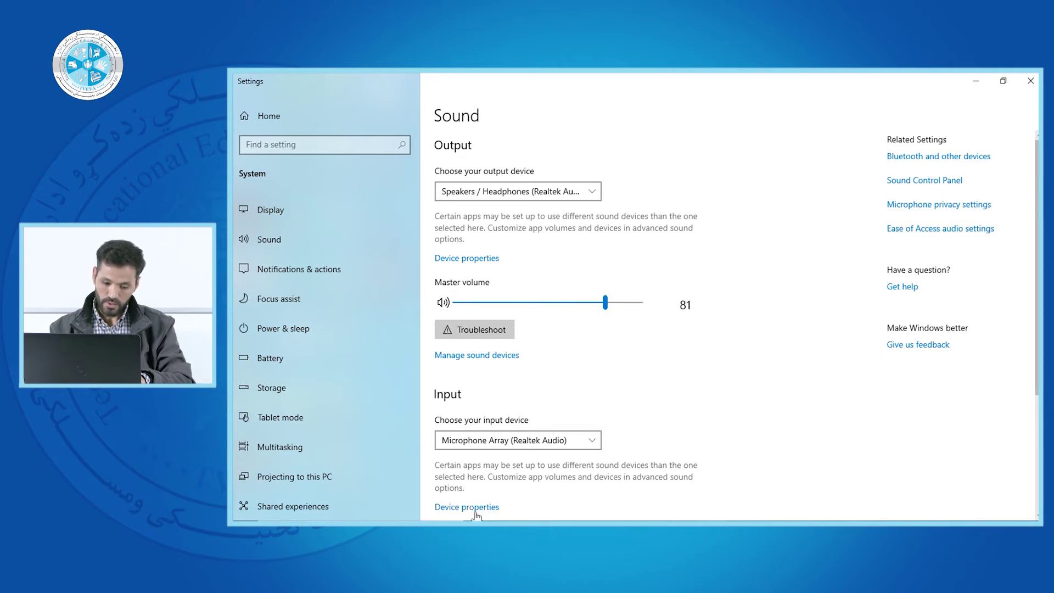
pyautogui.click(624, 302)
pyautogui.moveTo(625, 303); pyautogui.dragTo(640, 304)
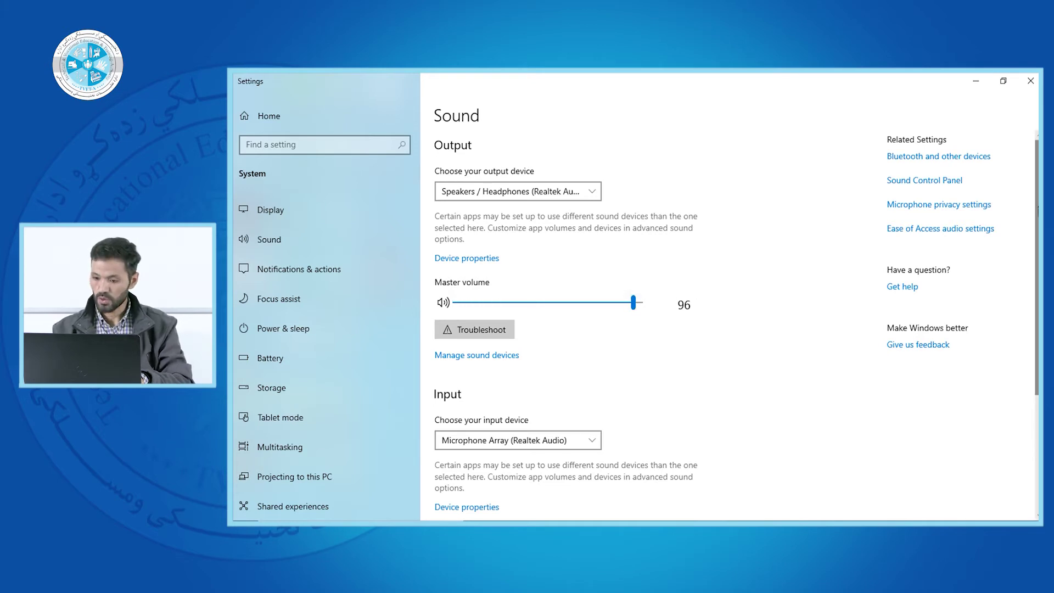
pyautogui.scroll(-3, 1037, 247)
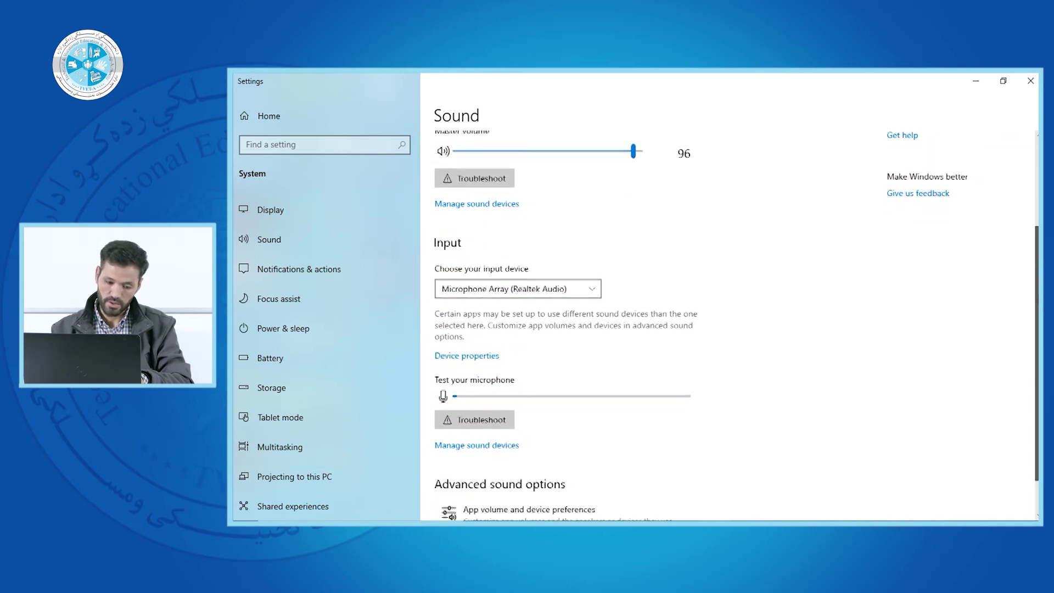
pyautogui.scroll(-1, 1037, 247)
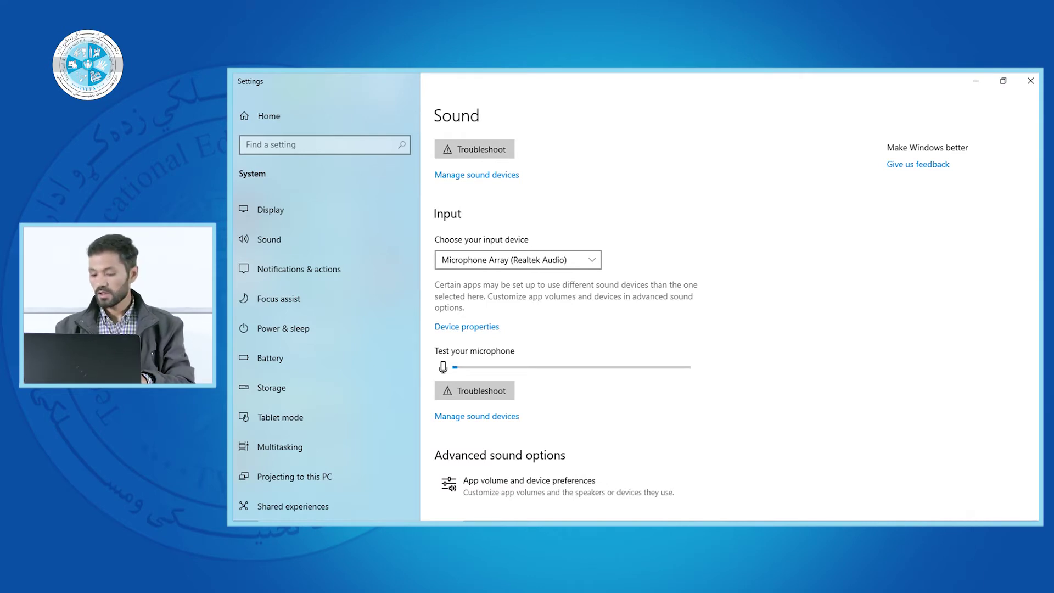
# Open the Notifications & actions settings and view the action center with its quick actions
pyautogui.click(295, 270)
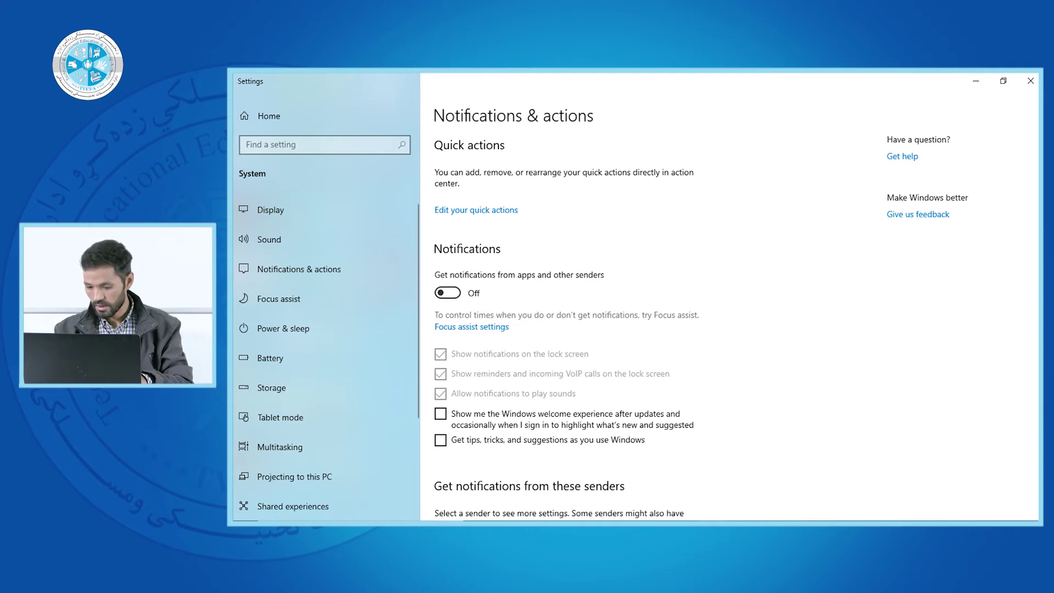
pyautogui.press('super+a')
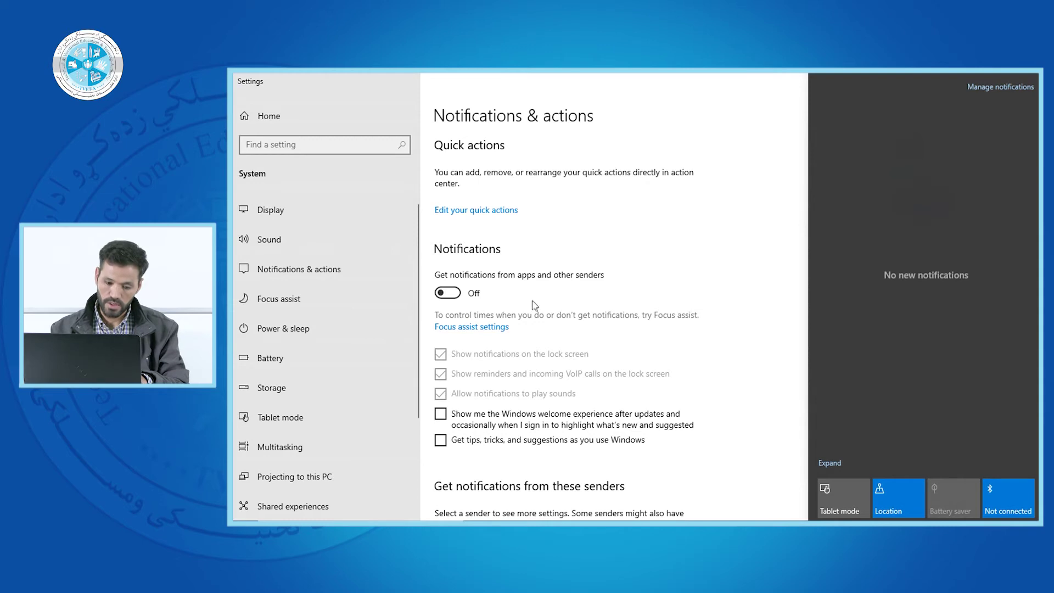
pyautogui.click(653, 232)
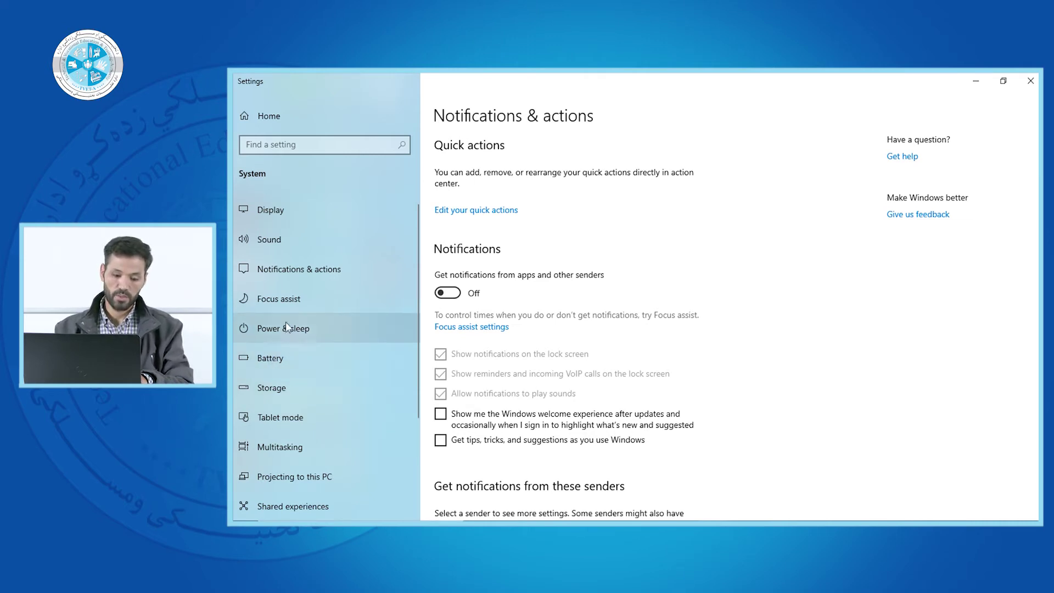
# Open the Battery settings and review the battery overview and battery saver options
pyautogui.click(276, 359)
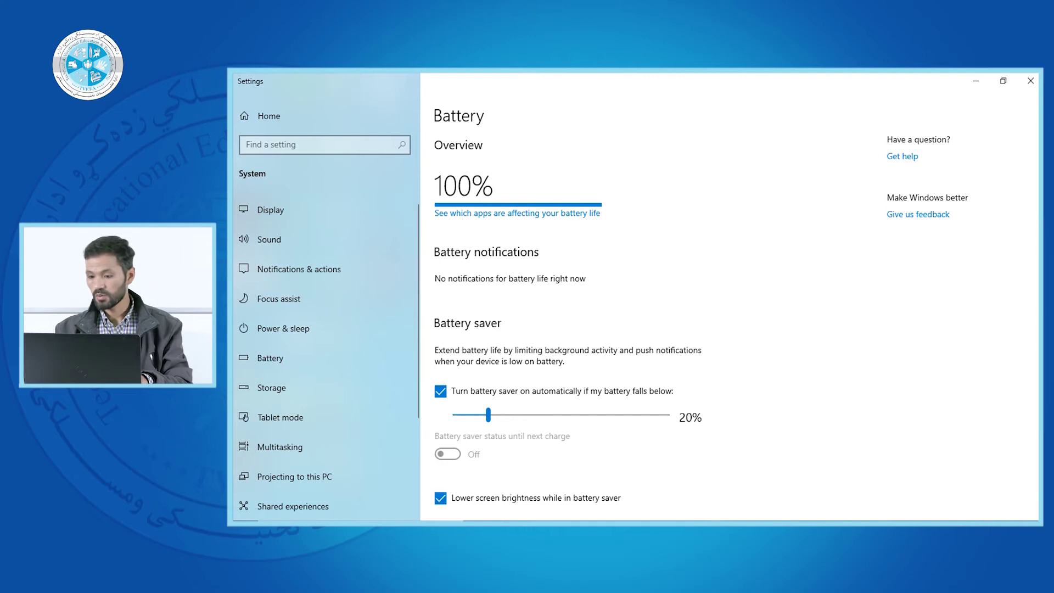
pyautogui.scroll(-3, 729, 324)
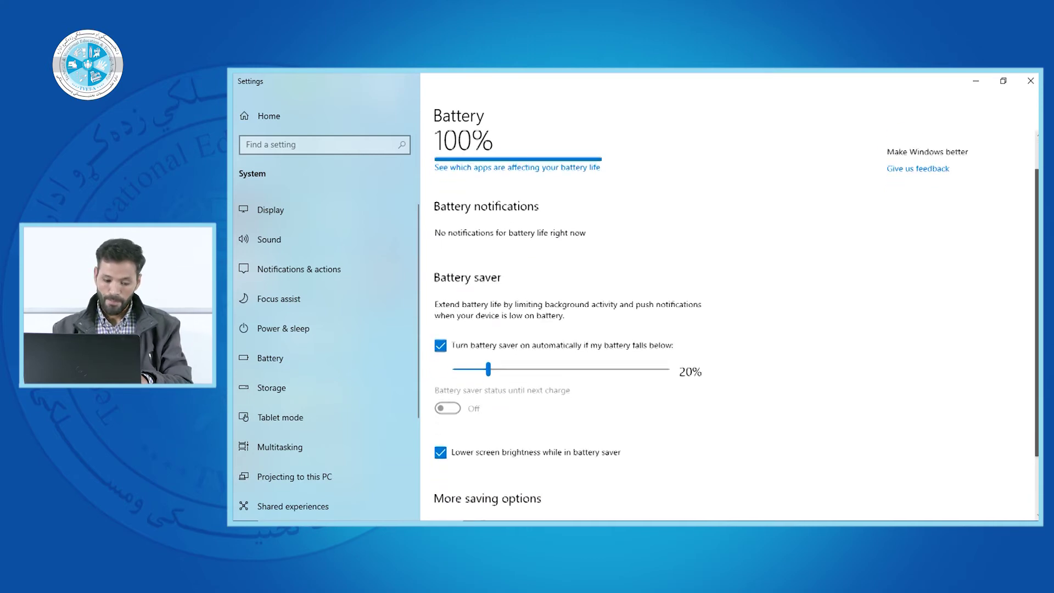
pyautogui.scroll(3, 737, 320)
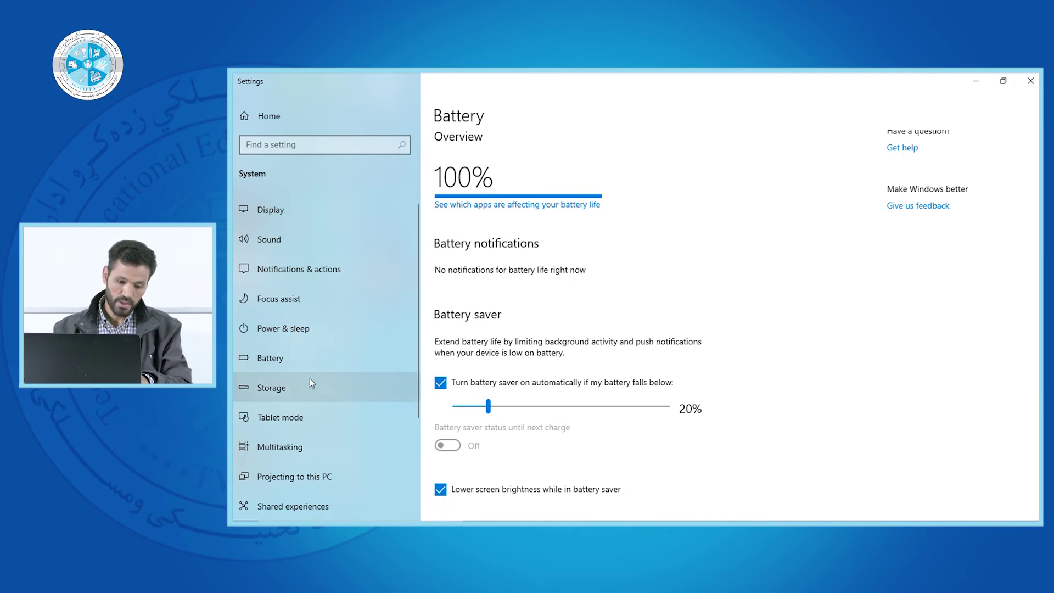
# Open the Storage settings, review the local disk usage by category and the additional storage options, and close Settings
pyautogui.click(300, 391)
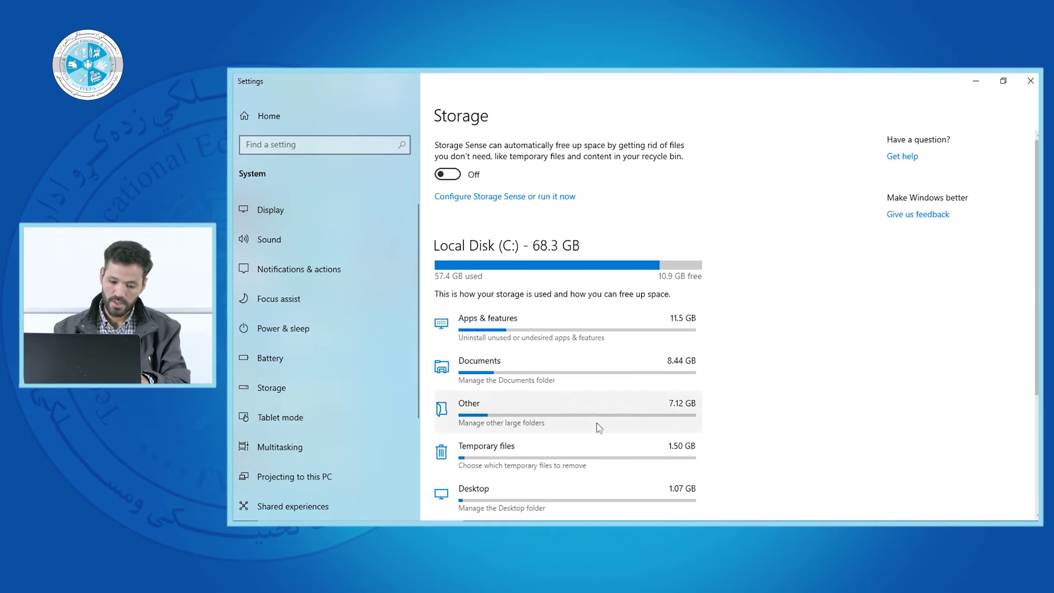
pyautogui.scroll(-3, 729, 324)
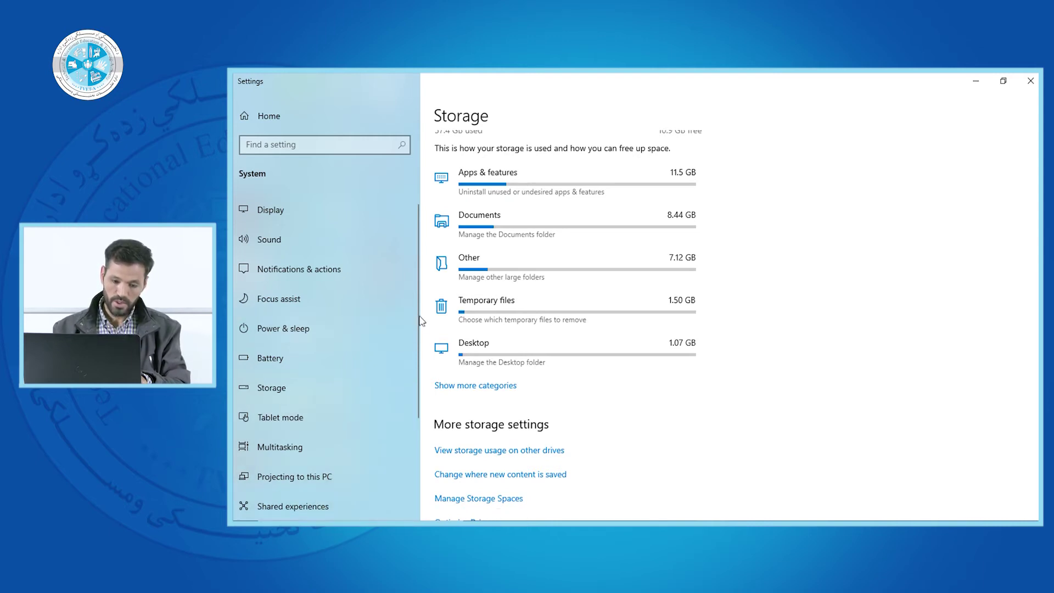
pyautogui.moveTo(417, 313)
pyautogui.mouseDown()
pyautogui.moveTo(411, 439)
pyautogui.moveTo(435, 305)
pyautogui.mouseUp()
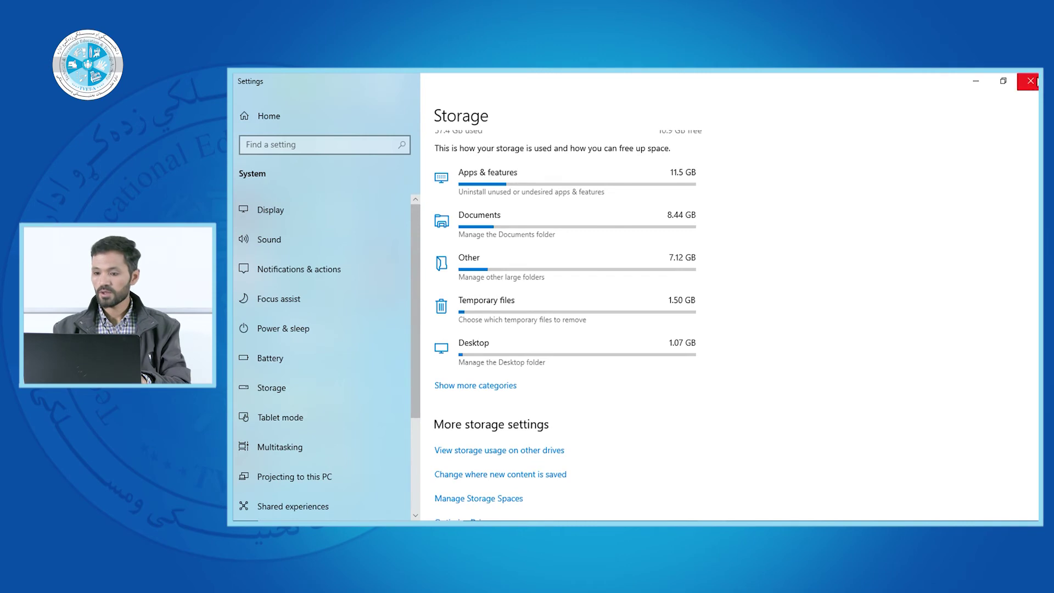
pyautogui.click(1031, 82)
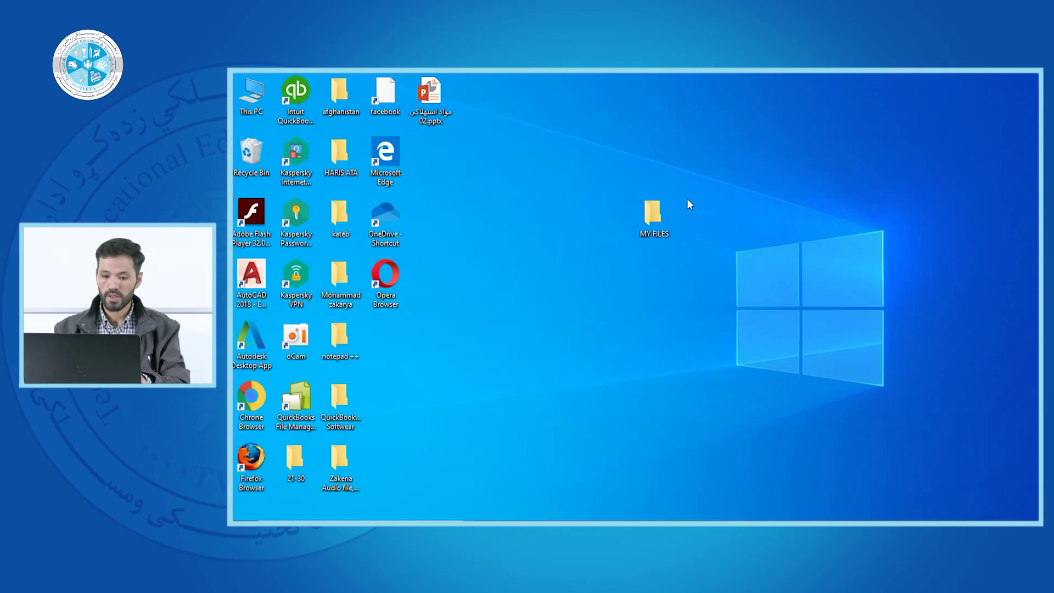
# Open the desktop's Personalization settings and refresh the desktop to compare it with the Background page
pyautogui.rightClick(508, 258)
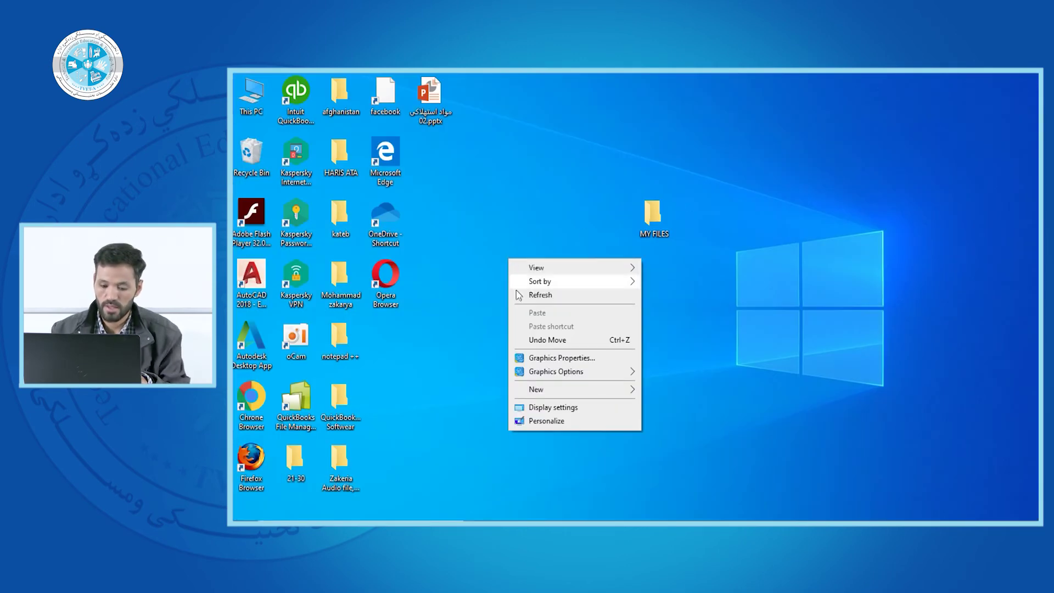
pyautogui.click(542, 421)
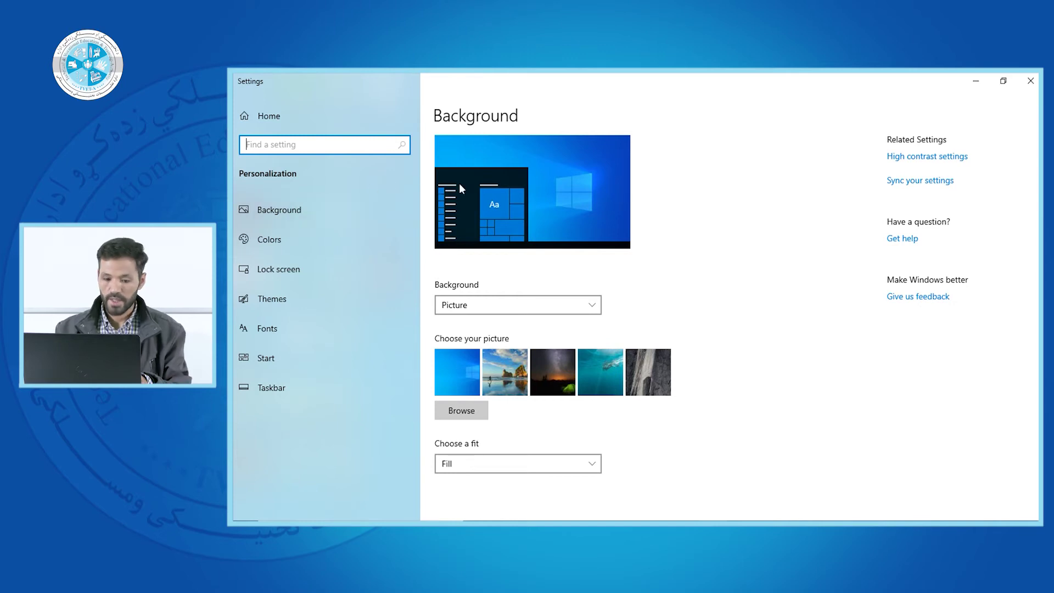
pyautogui.click(977, 81)
pyautogui.rightClick(805, 130)
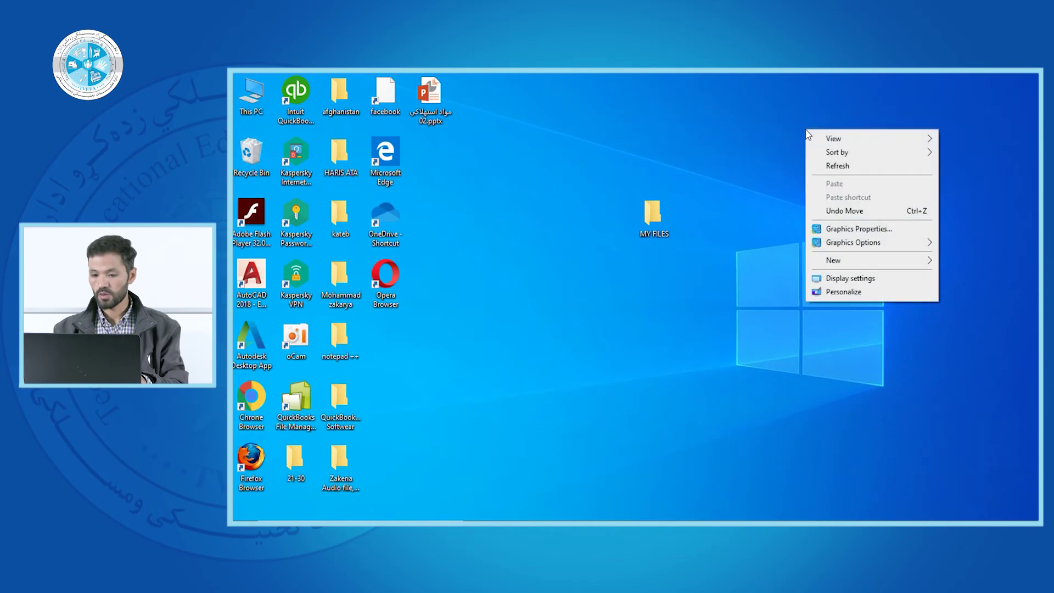
pyautogui.click(840, 166)
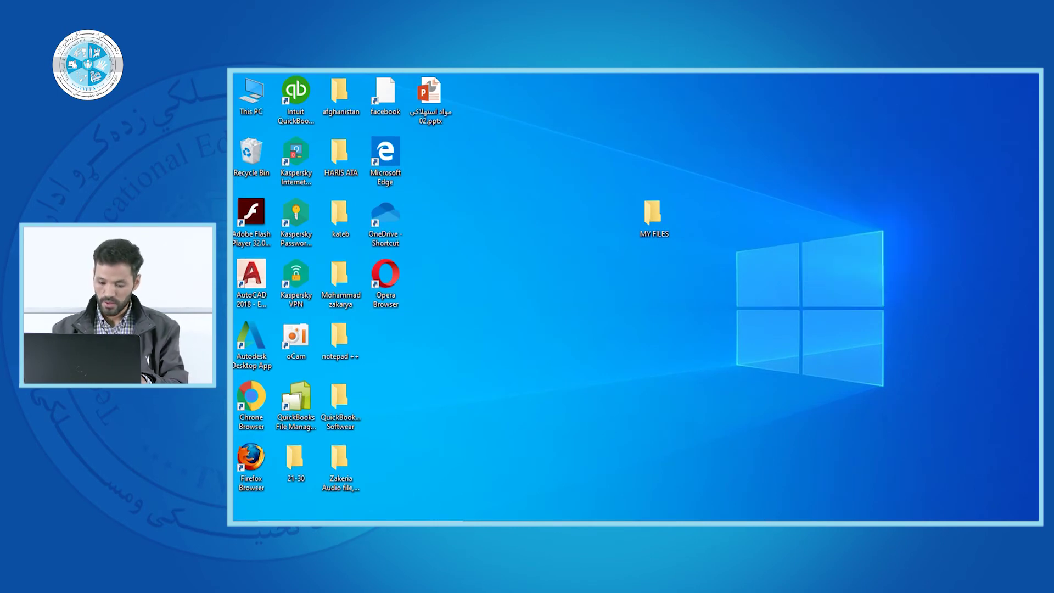
pyautogui.click(712, 478)
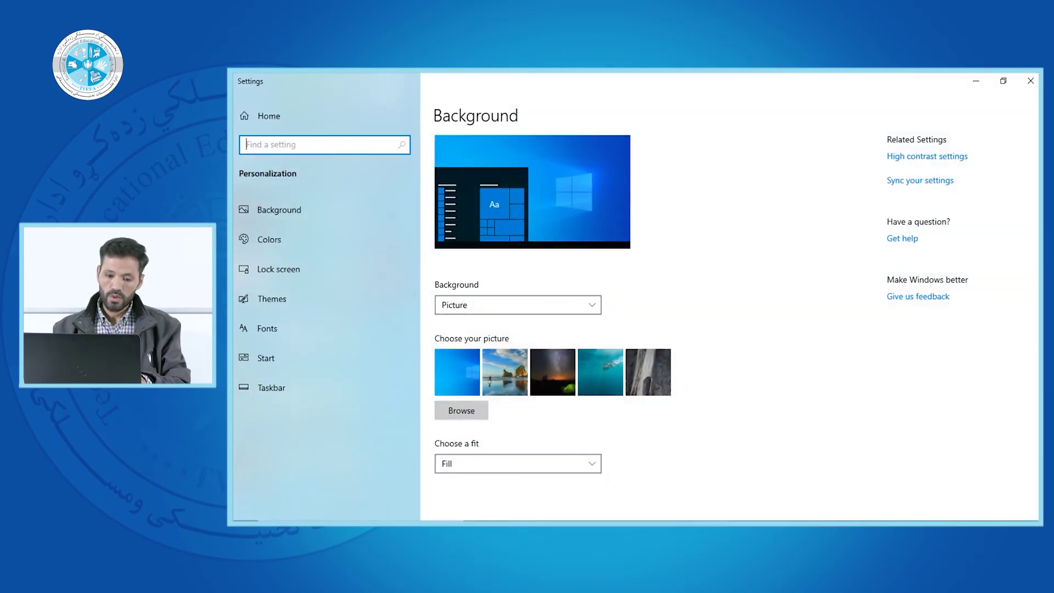
# Set the desktop background to Solid color and view the result on the desktop
pyautogui.click(596, 311)
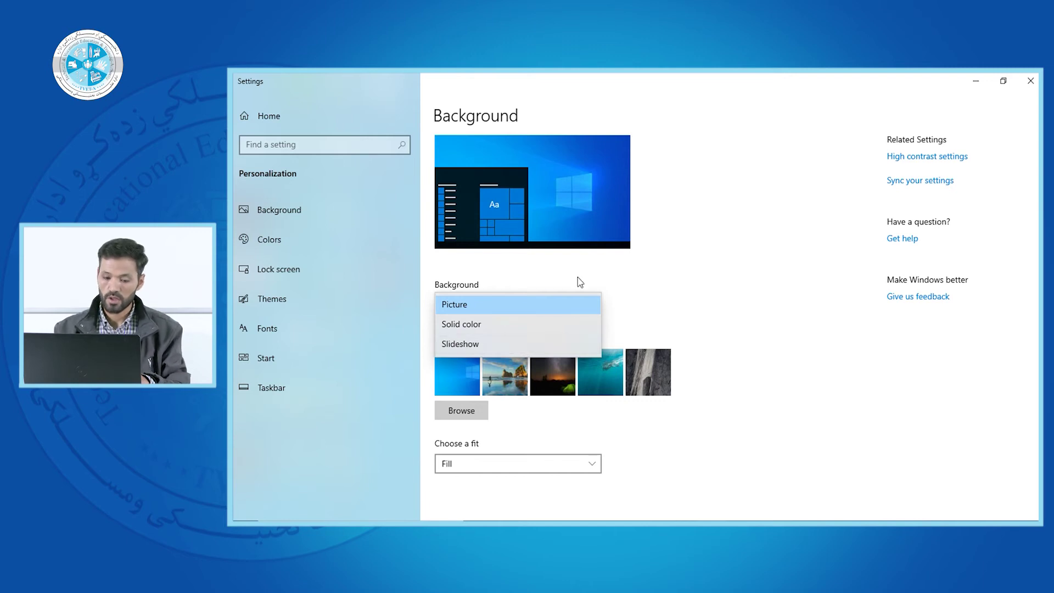
pyautogui.click(474, 325)
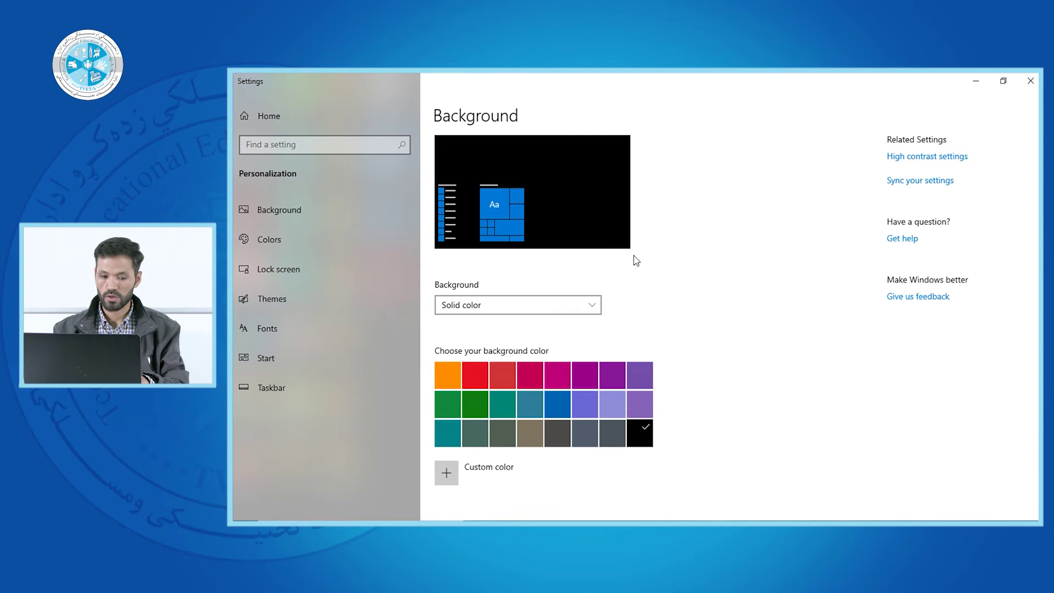
pyautogui.click(977, 83)
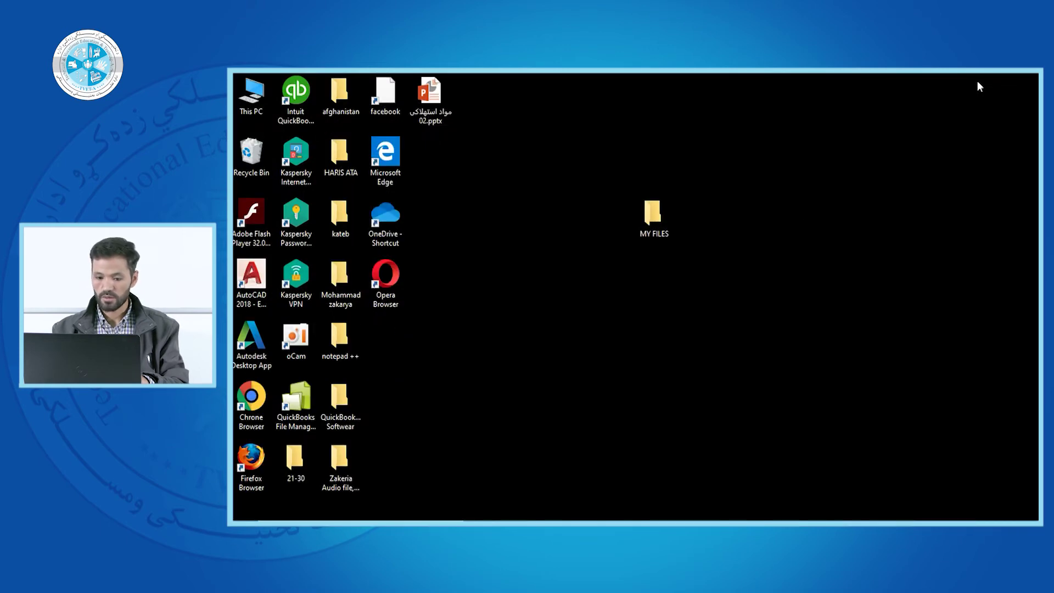
# Return to the Background settings, switch the background type to Picture and choose the beach picture with the rocks
pyautogui.rightClick(742, 279)
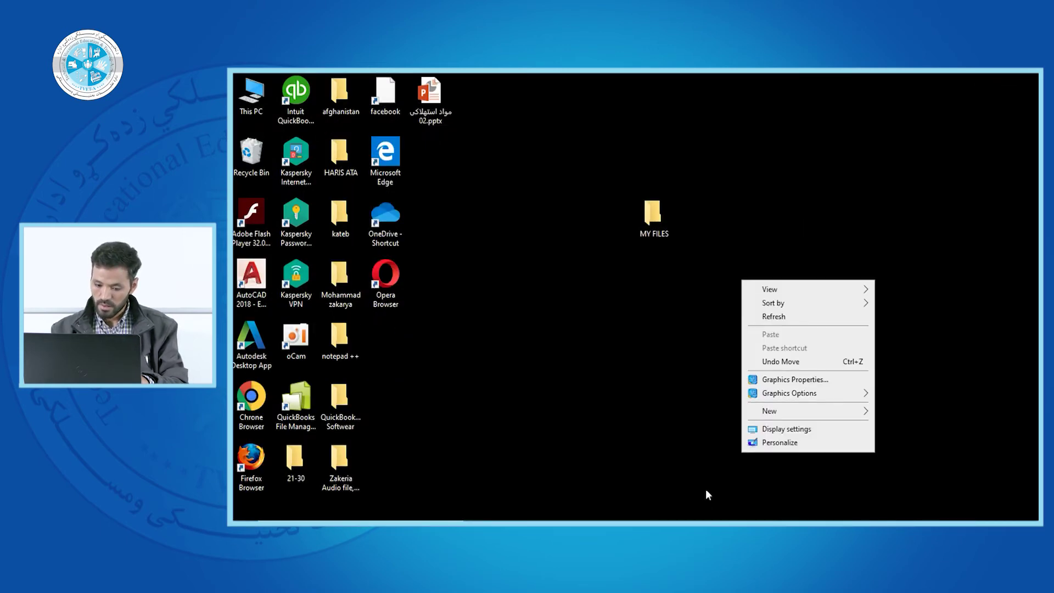
pyautogui.click(780, 443)
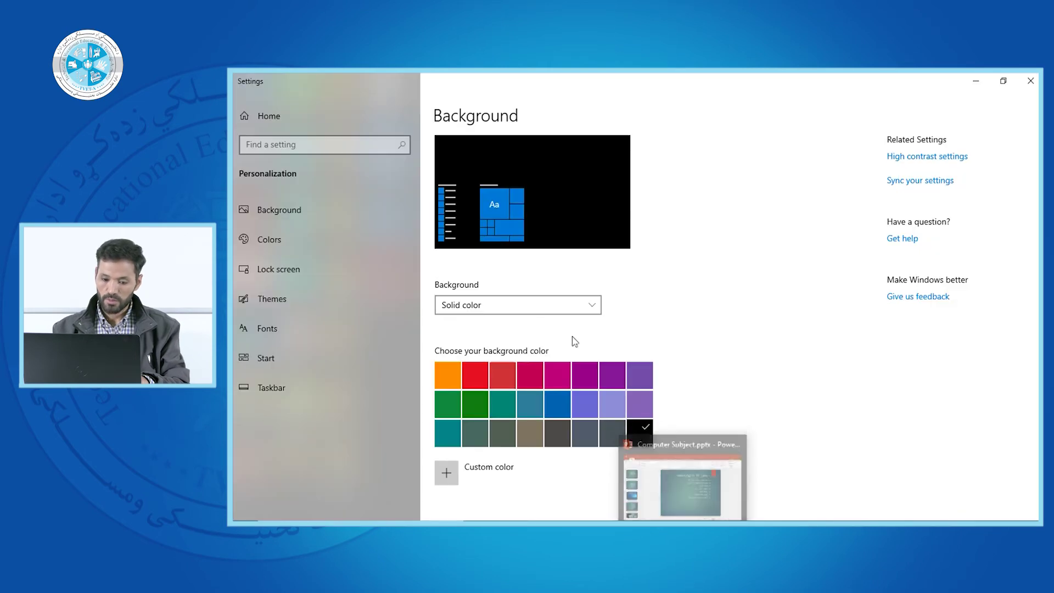
pyautogui.click(594, 309)
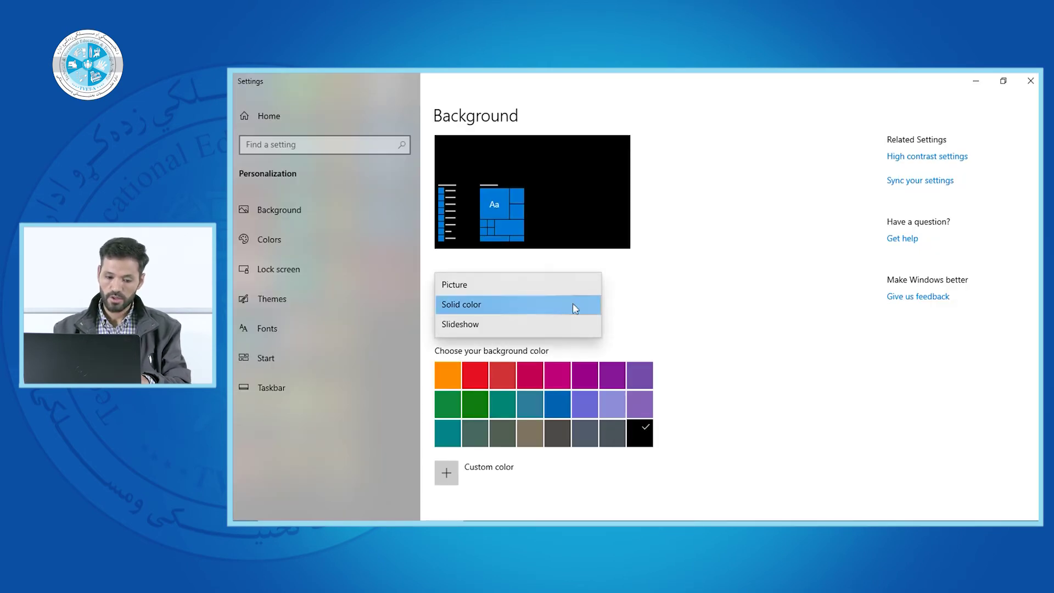
pyautogui.click(496, 288)
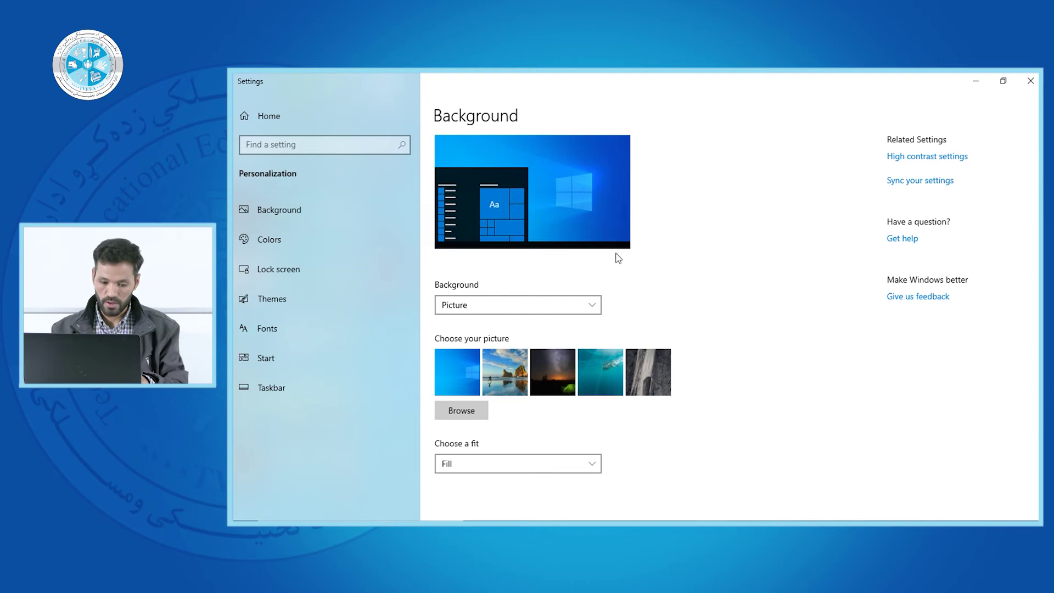
pyautogui.click(503, 374)
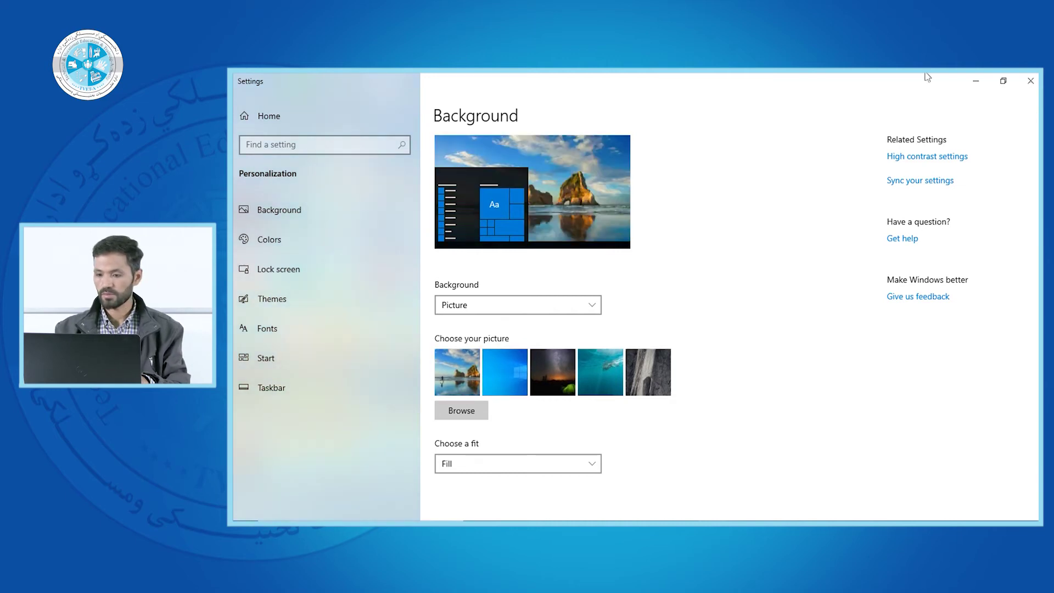
# View the beach picture on the desktop and refresh the desktop three times
pyautogui.click(977, 81)
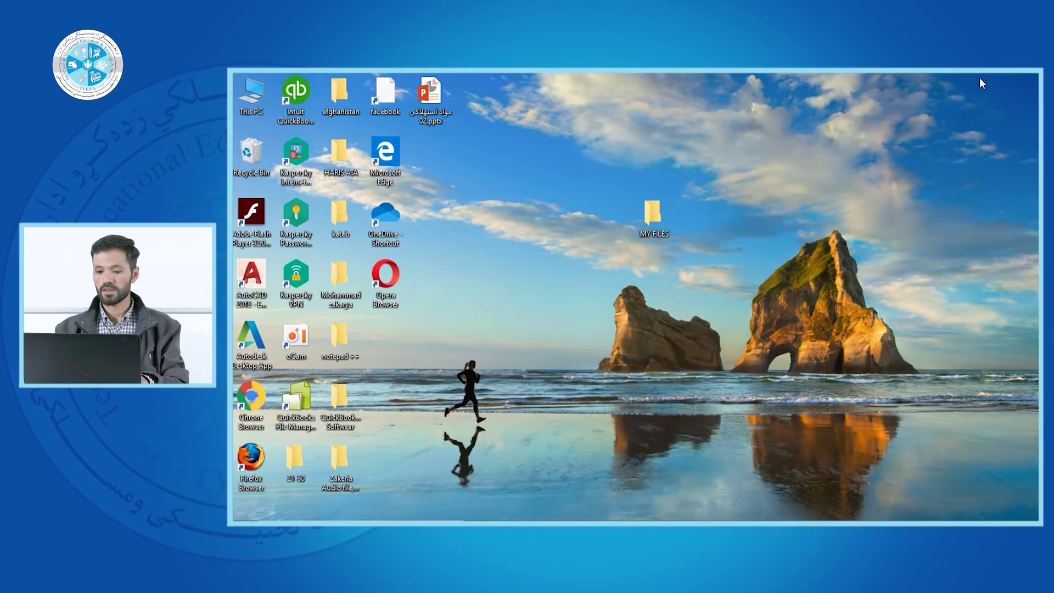
pyautogui.rightClick(779, 187)
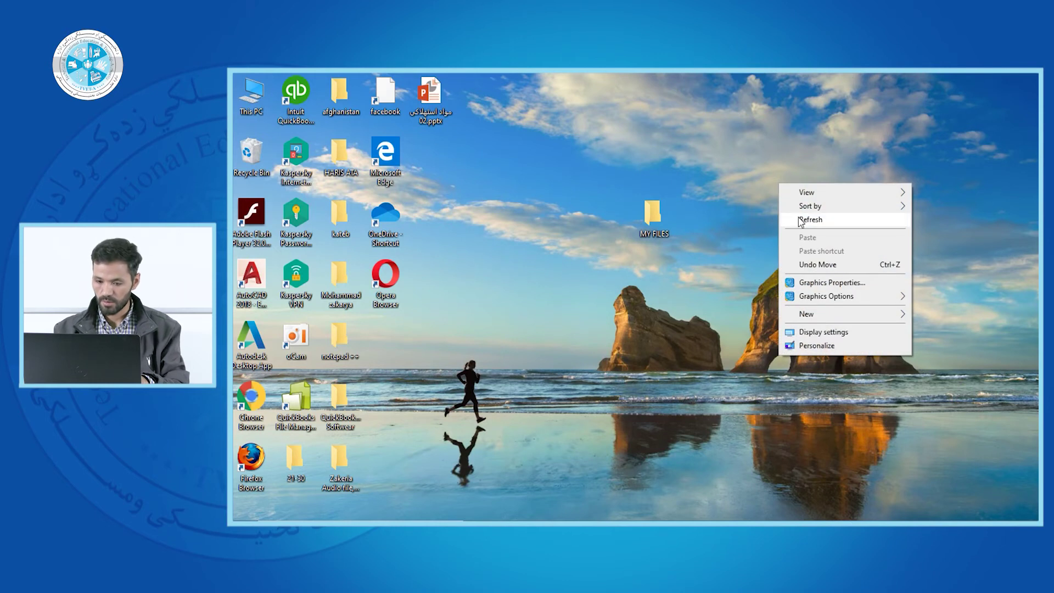
pyautogui.click(801, 219)
pyautogui.rightClick(801, 219)
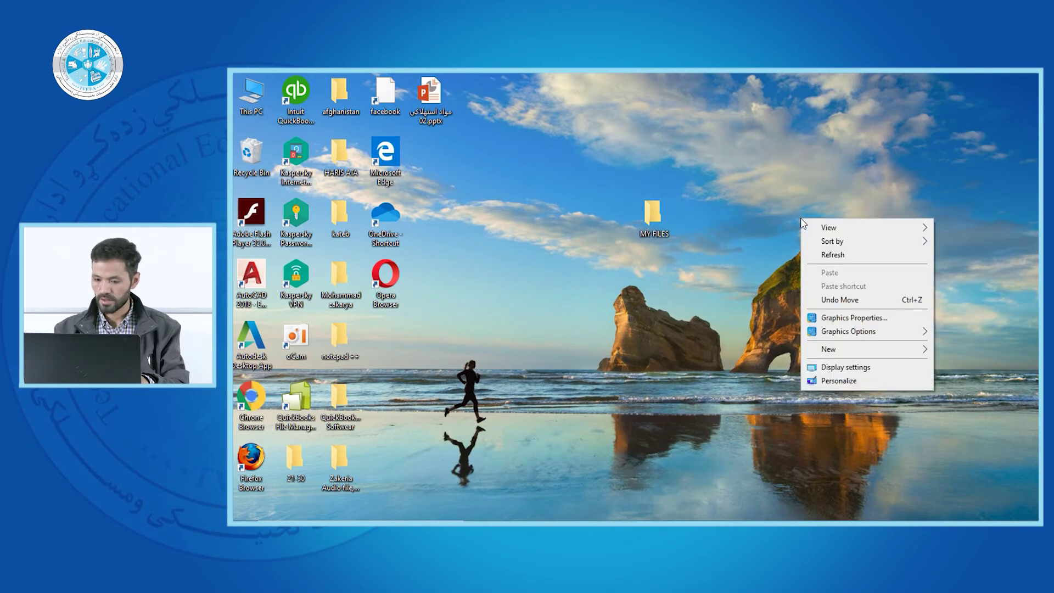
pyautogui.click(827, 256)
pyautogui.rightClick(825, 252)
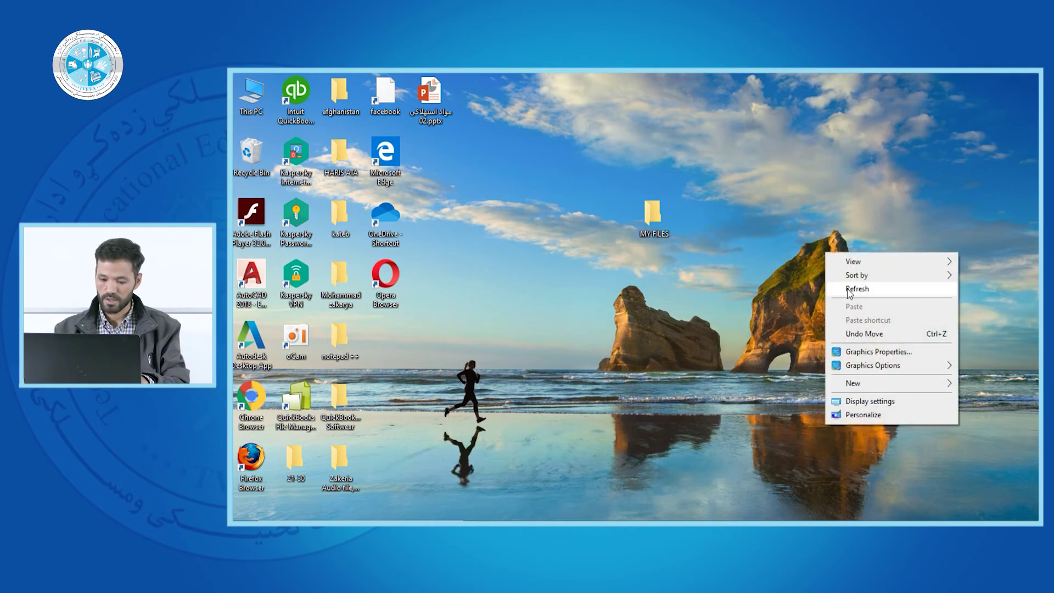
pyautogui.click(846, 287)
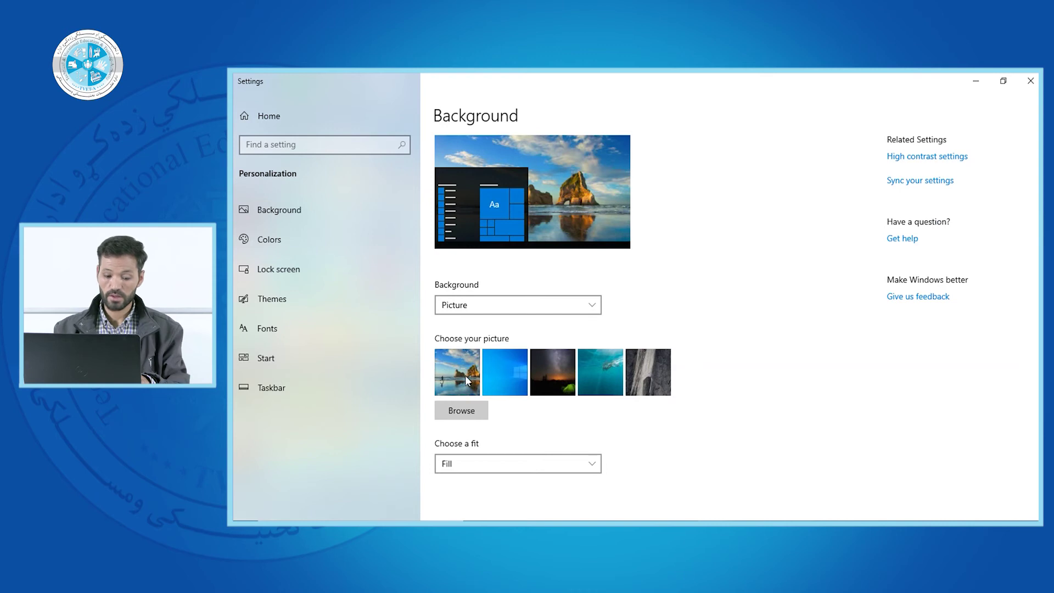
# Browse the Pictures library and its Saved Pictures folder for a background picture, and dismiss the file chooser without choosing one
pyautogui.click(460, 413)
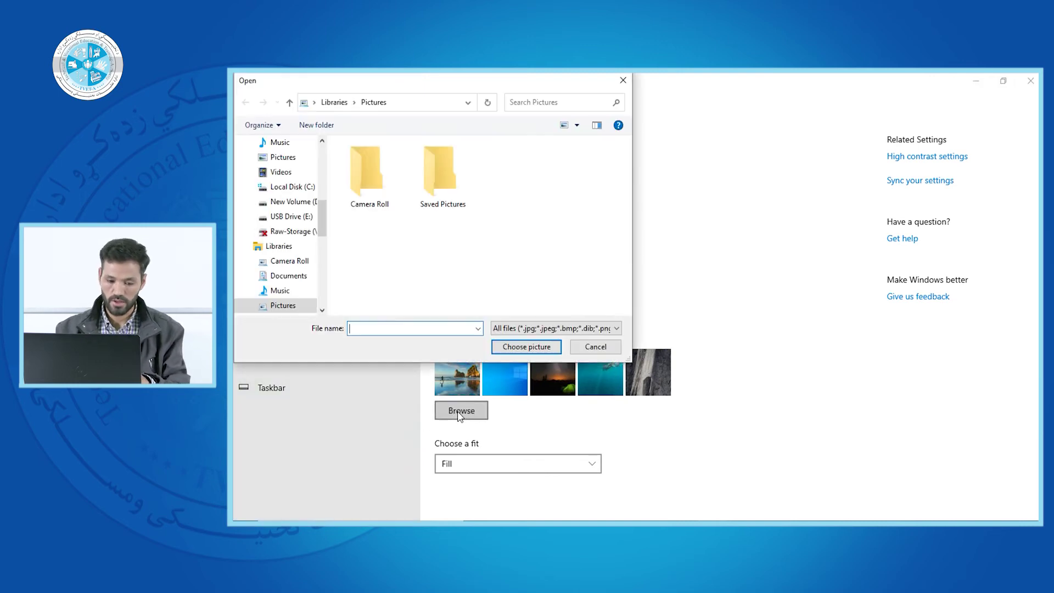
pyautogui.moveTo(323, 214)
pyautogui.mouseDown()
pyautogui.moveTo(323, 192)
pyautogui.moveTo(319, 246)
pyautogui.moveTo(321, 220)
pyautogui.mouseUp()
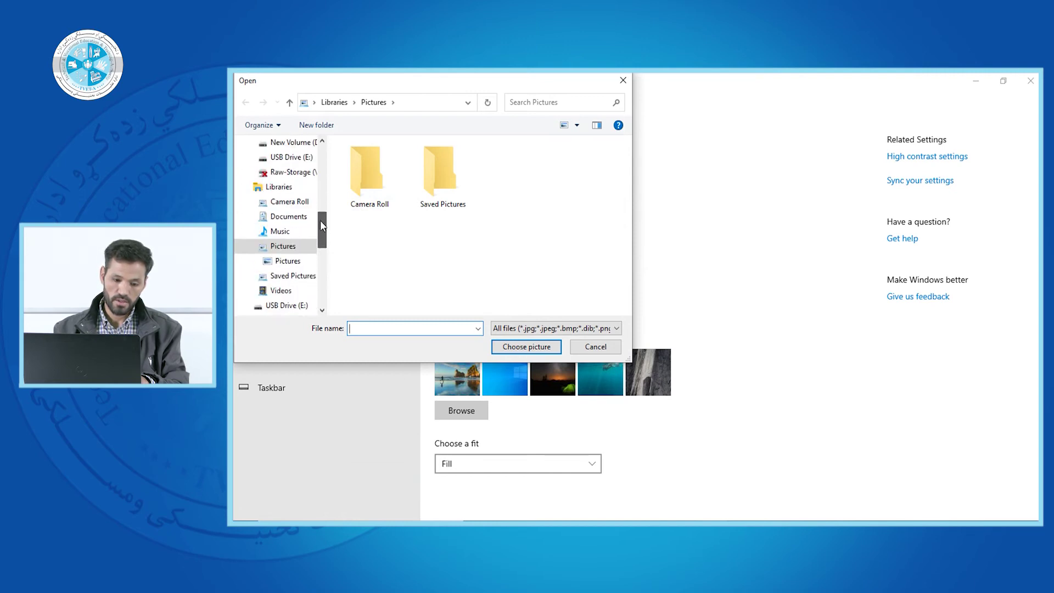
pyautogui.click(289, 262)
pyautogui.click(439, 191)
pyautogui.doubleClick(440, 190)
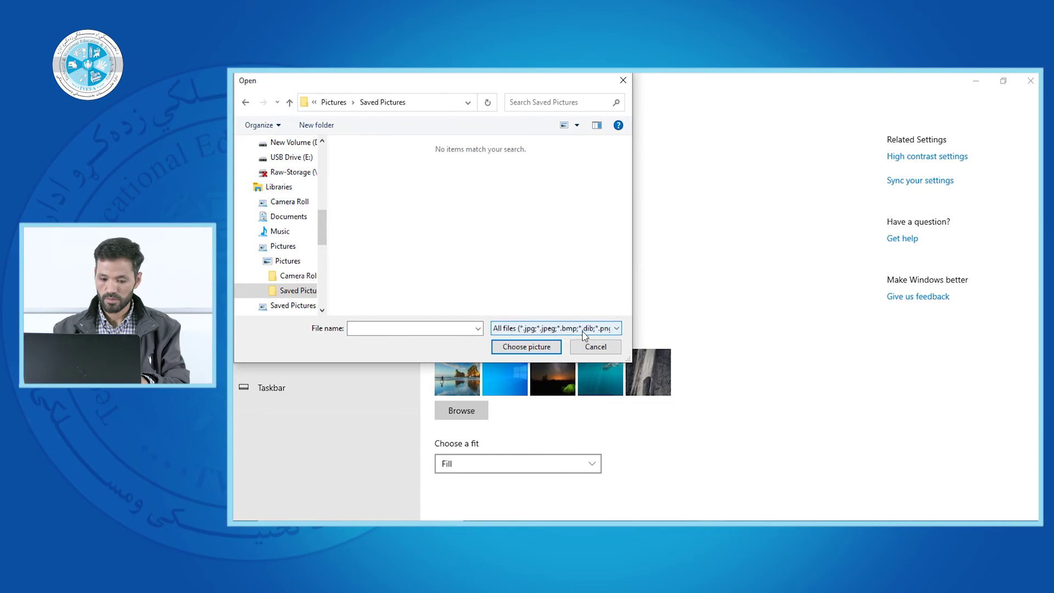
pyautogui.click(590, 346)
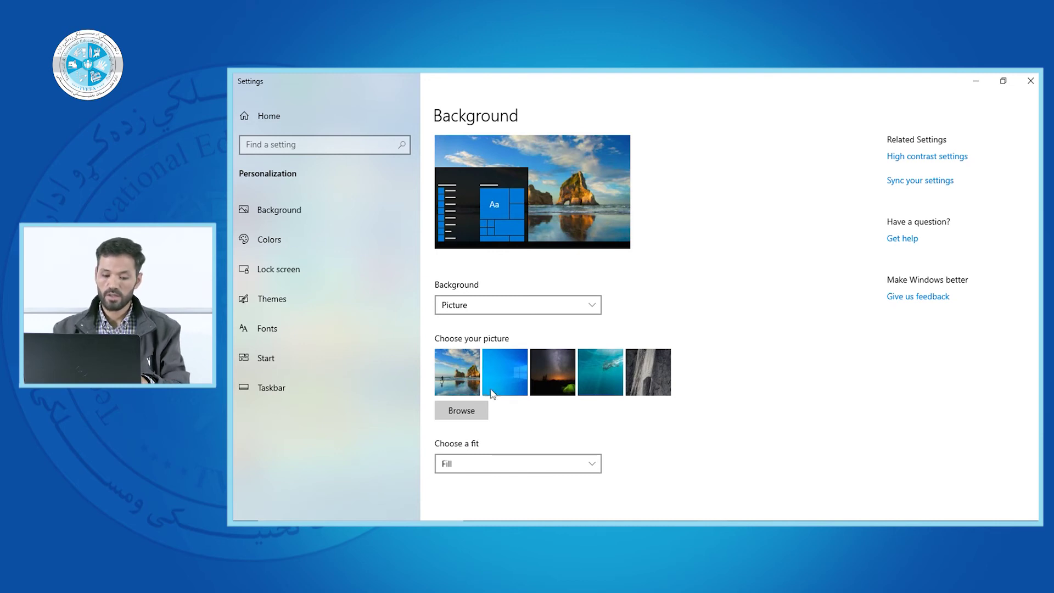
# Choose the underwater swimmer picture as the background, set its fit to Fit, and view it on the desktop
pyautogui.click(591, 371)
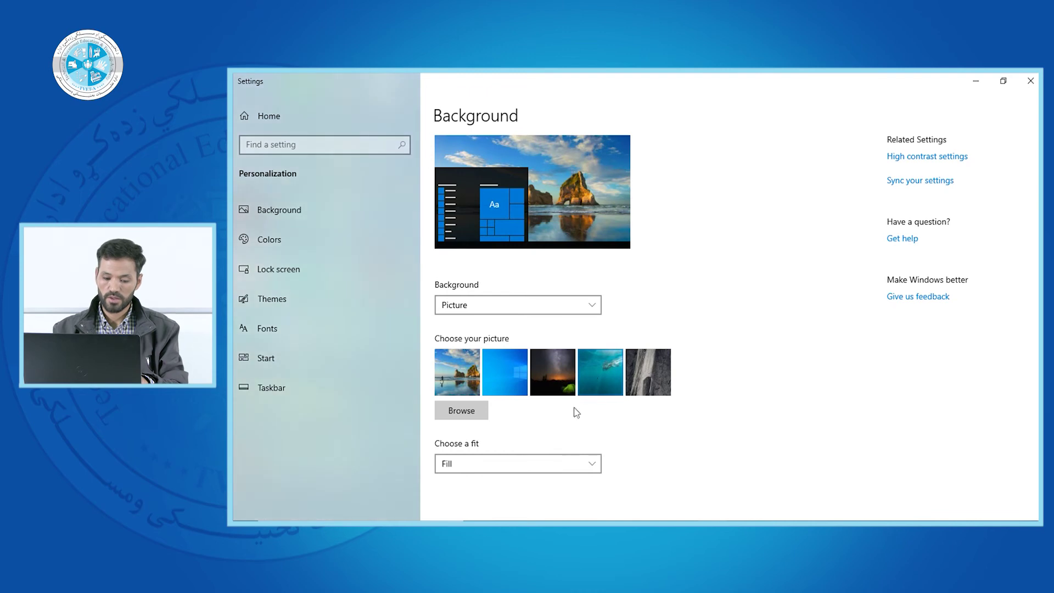
pyautogui.click(591, 465)
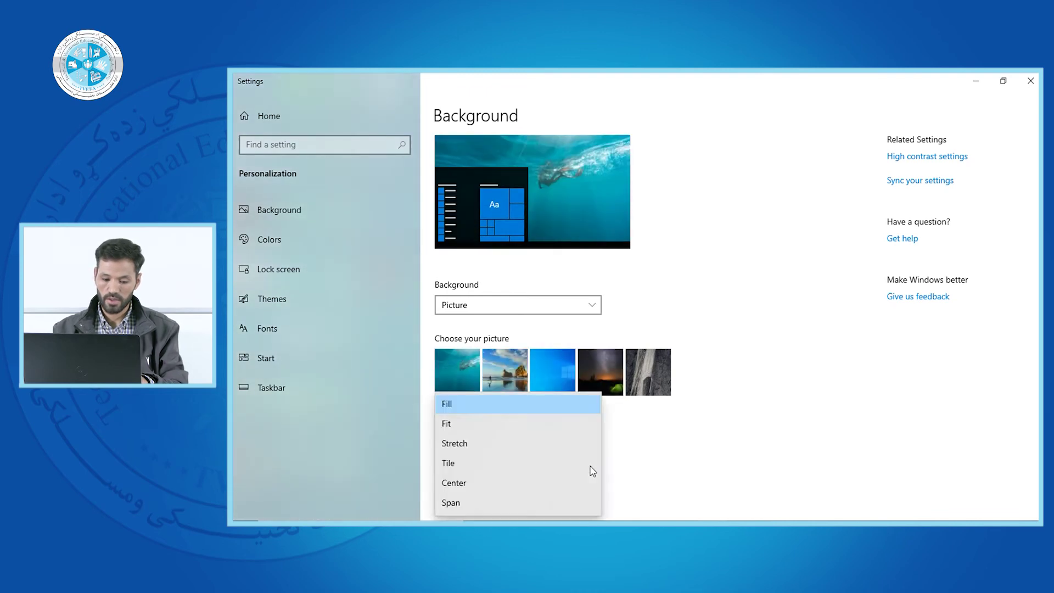
pyautogui.click(461, 425)
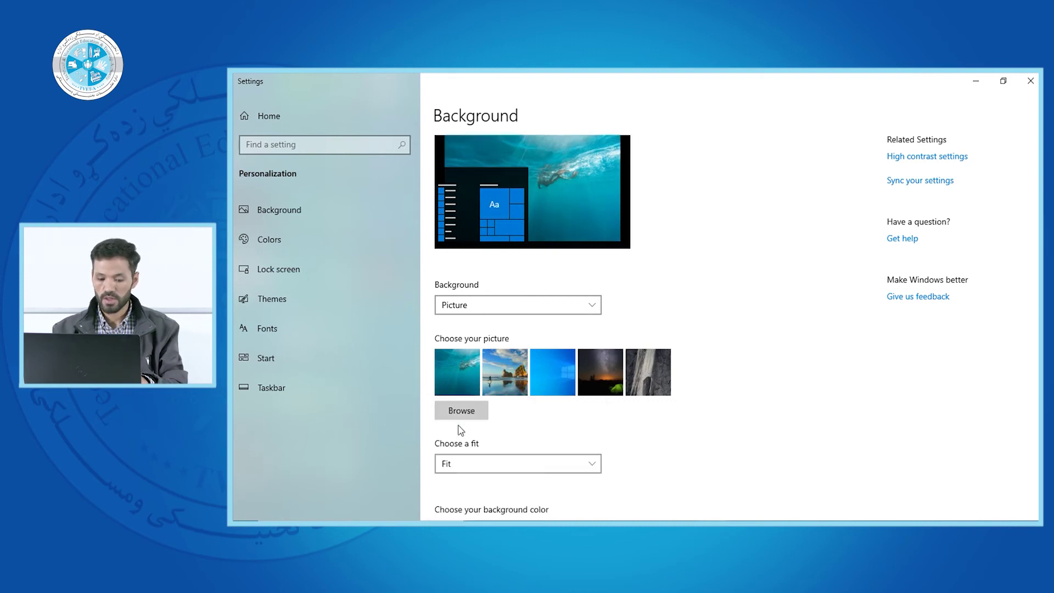
pyautogui.click(975, 81)
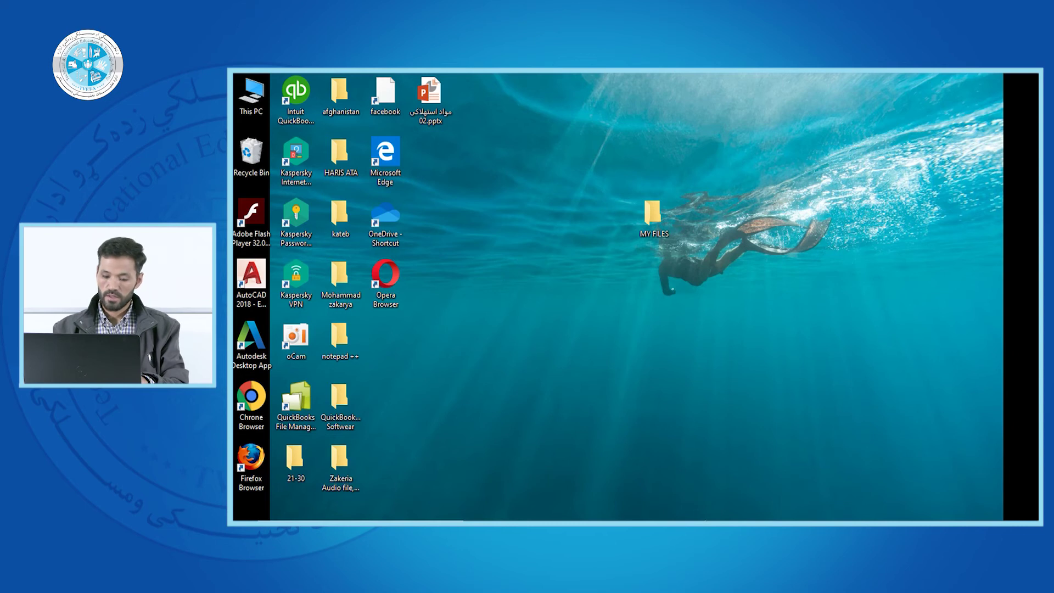
# Return to the Background settings, change the picture fit to Tile, and view the result on the desktop
pyautogui.click(714, 475)
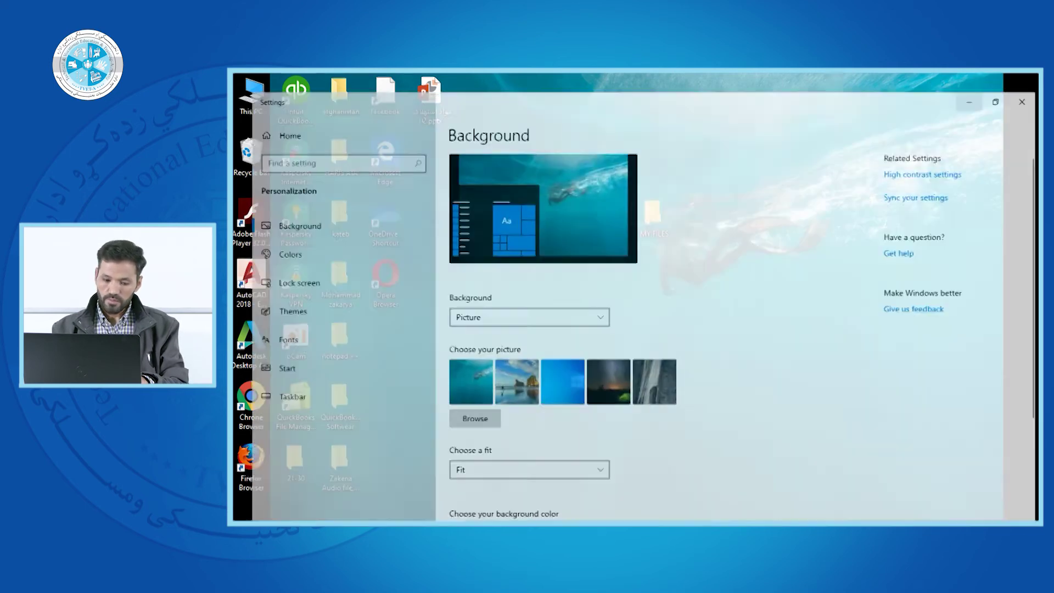
pyautogui.click(592, 465)
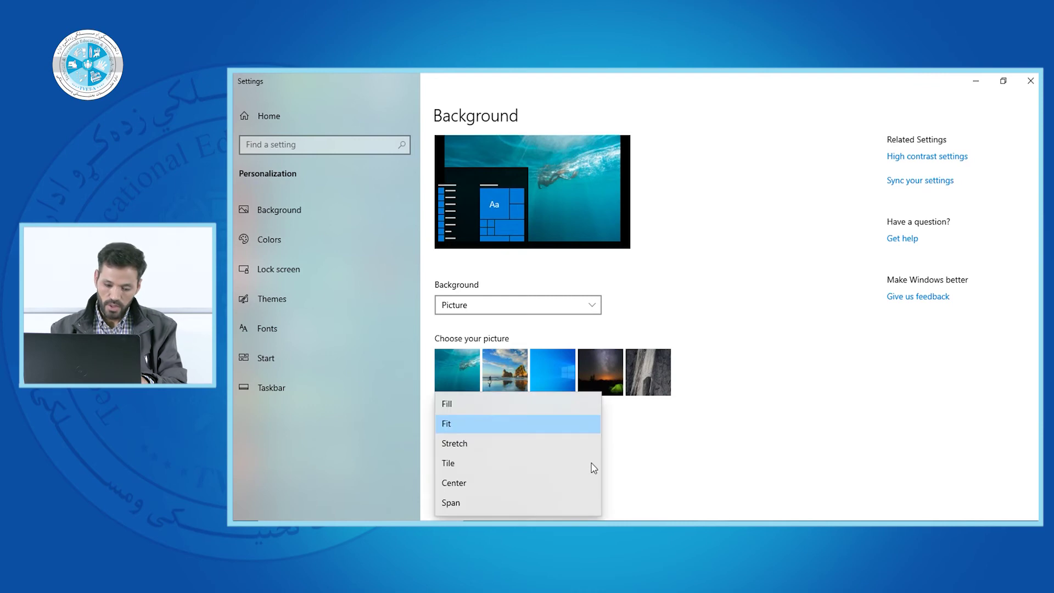
pyautogui.click(494, 463)
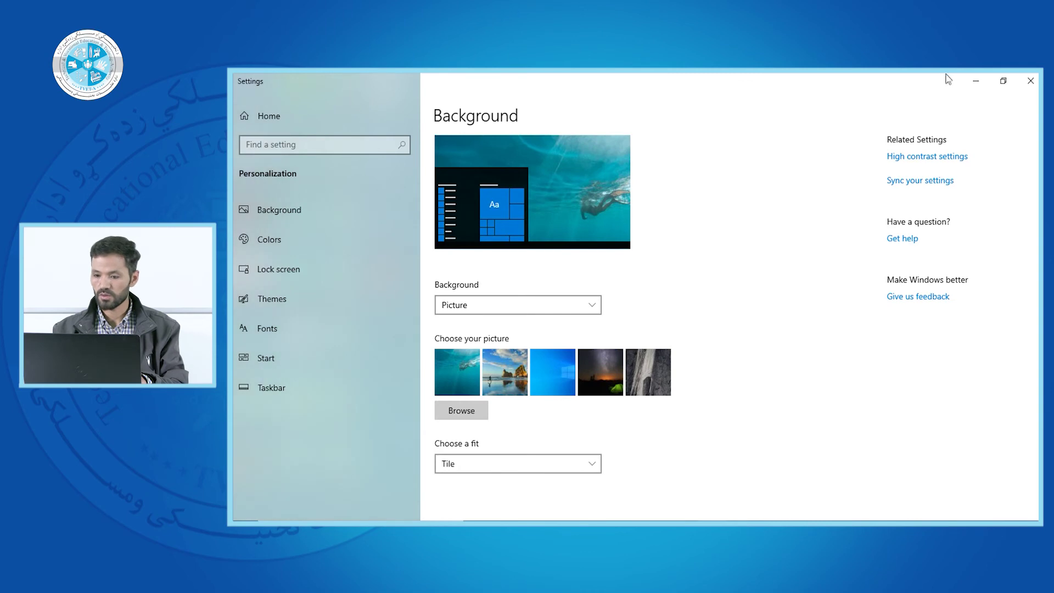
pyautogui.click(974, 83)
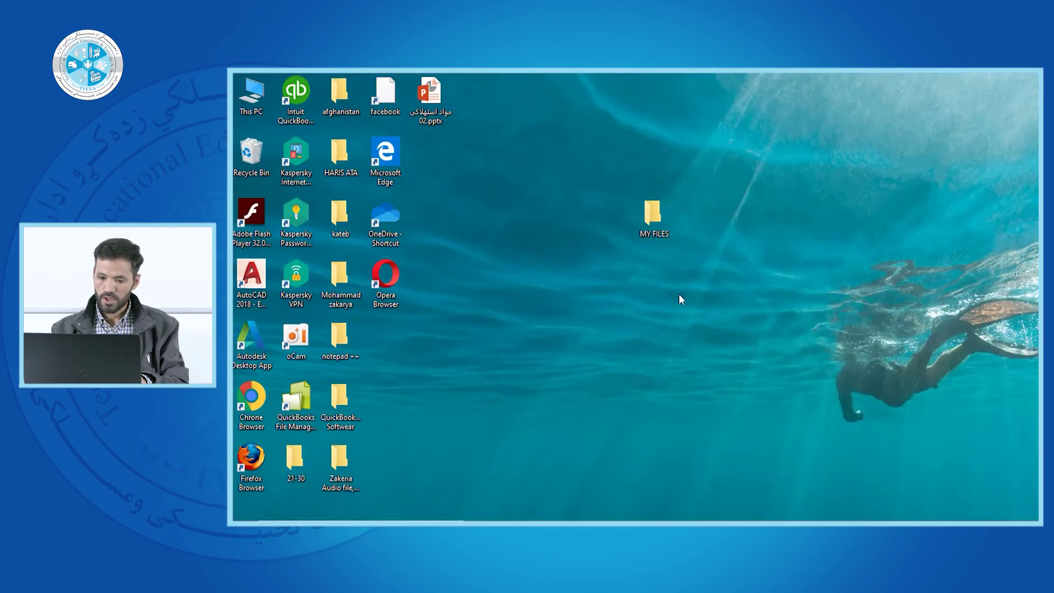
# Return to the Background settings, change the picture fit to Center, and view the result on the refreshed desktop
pyautogui.click(695, 519)
pyautogui.click(591, 465)
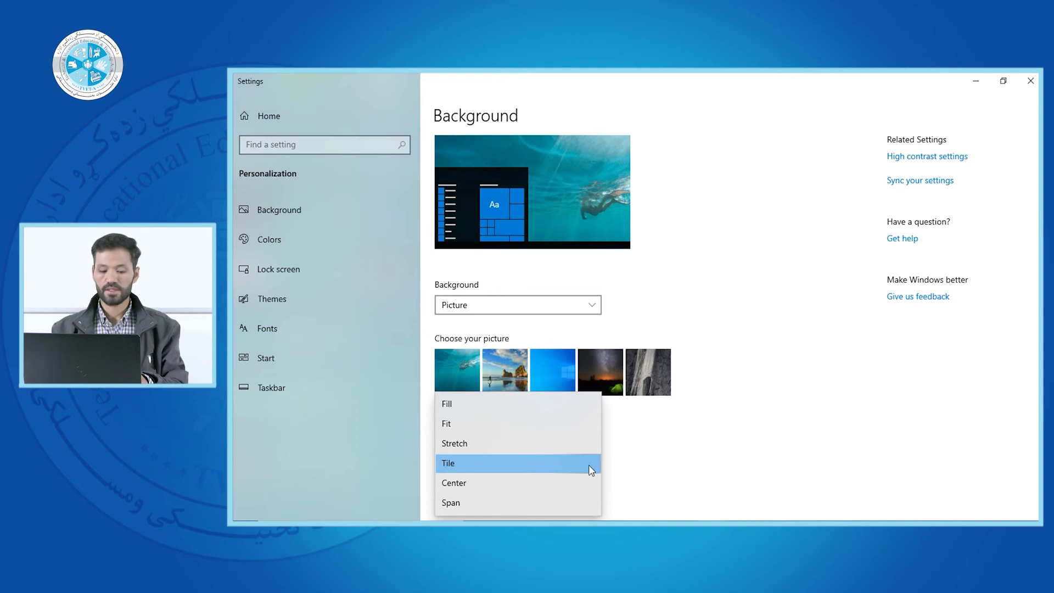
pyautogui.click(509, 484)
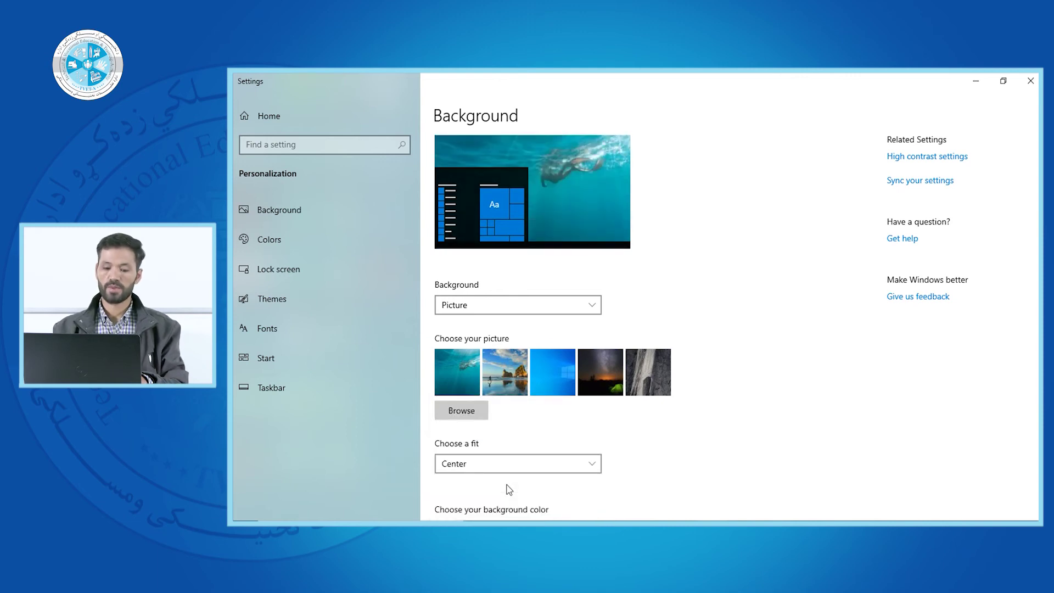
pyautogui.click(976, 82)
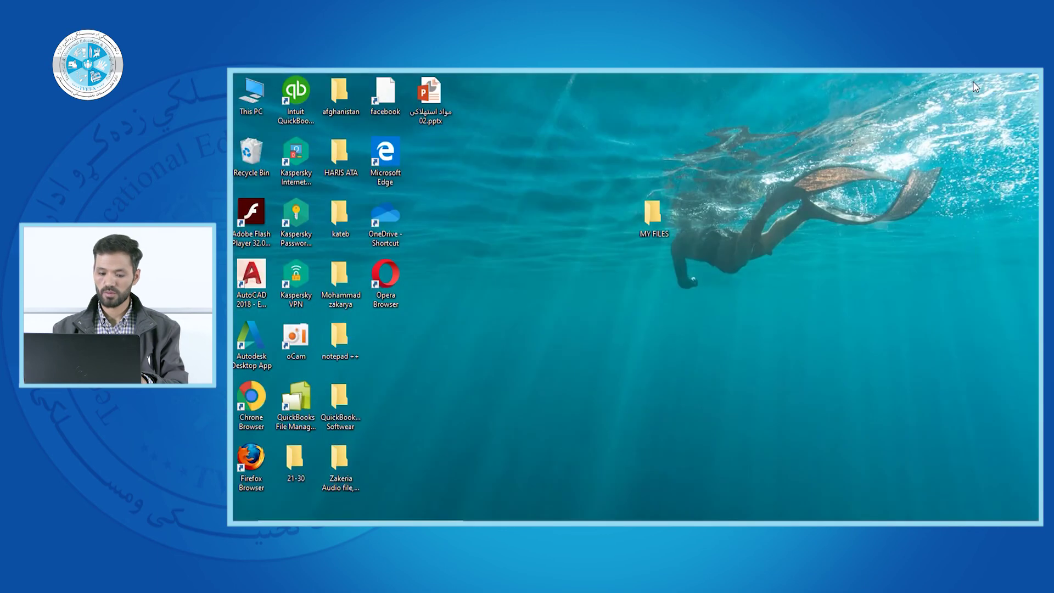
pyautogui.rightClick(696, 235)
pyautogui.click(721, 272)
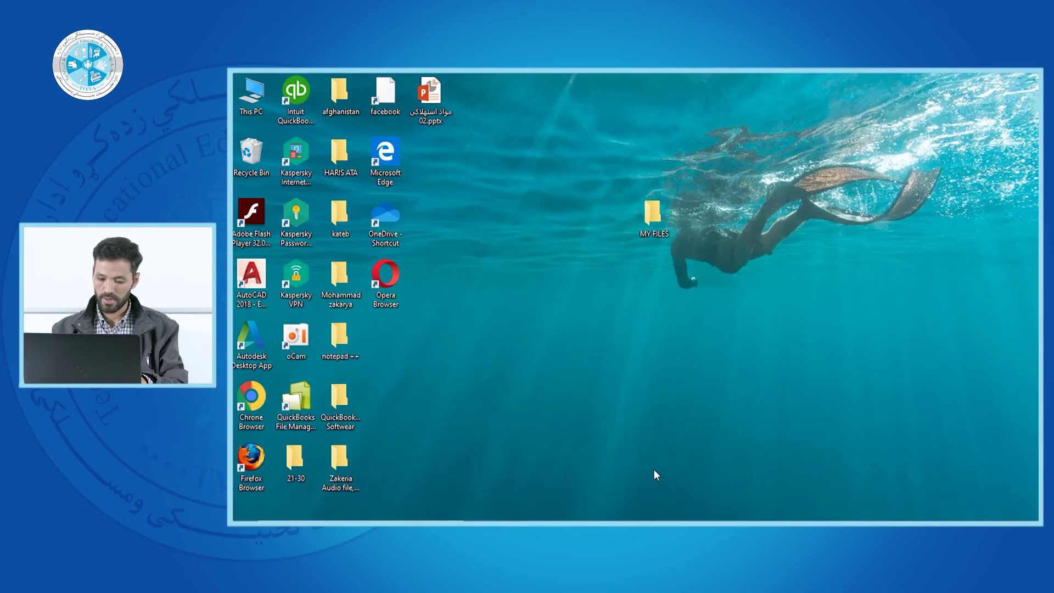
# Return to the Background settings, set the picture fit to Fill, and choose the blue Windows logo picture as the background
pyautogui.hotkey('alt', 'Tab')
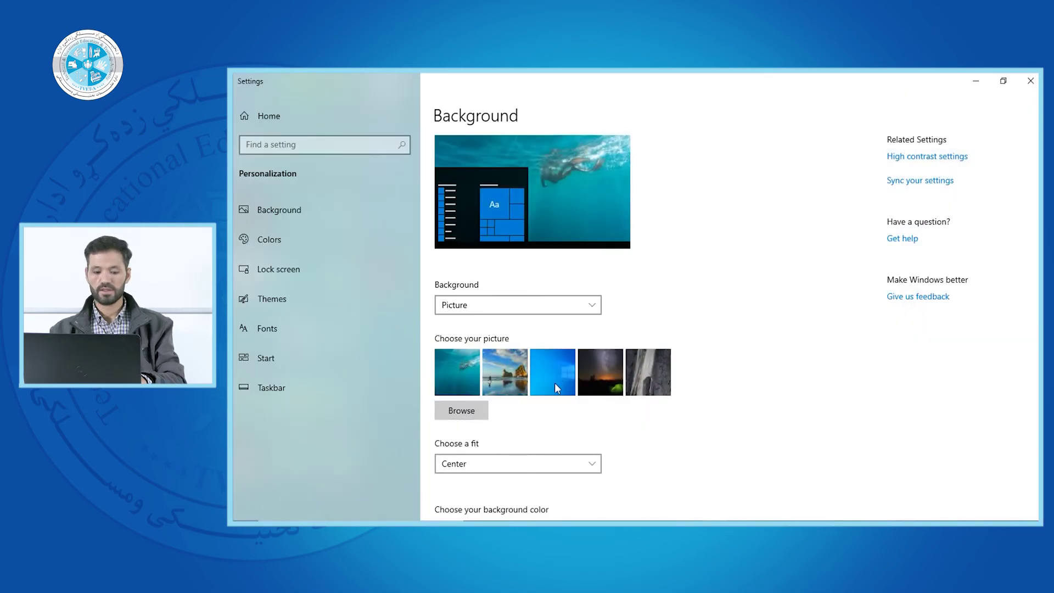
pyautogui.click(593, 461)
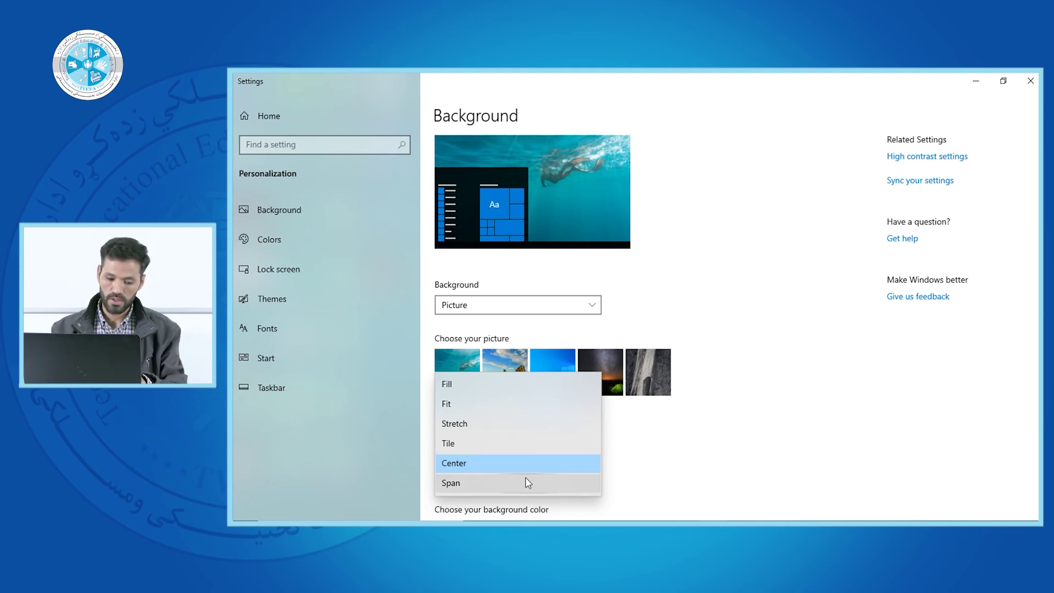
pyautogui.click(461, 387)
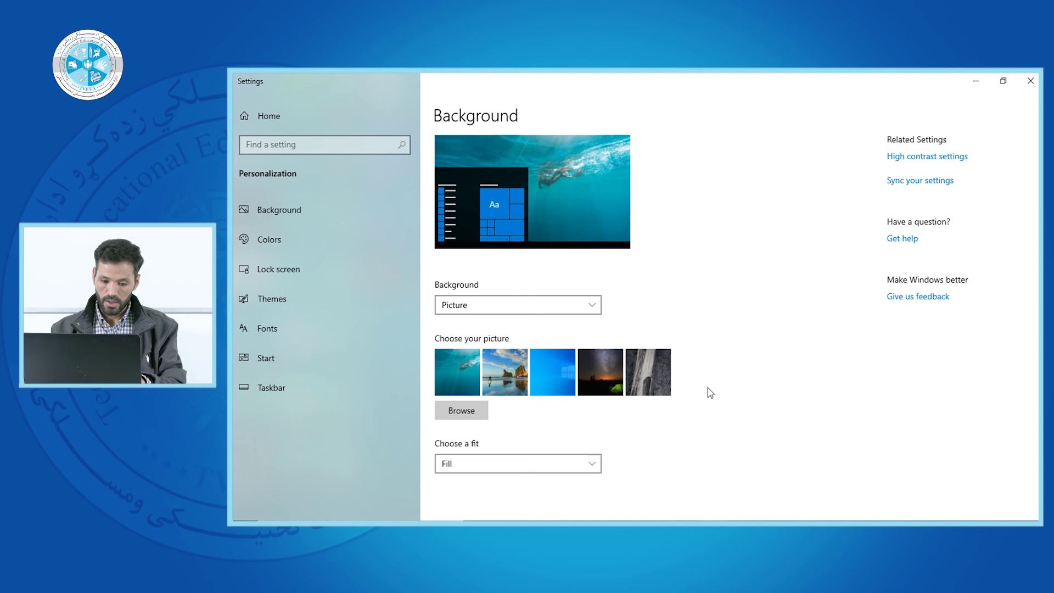
pyautogui.click(551, 371)
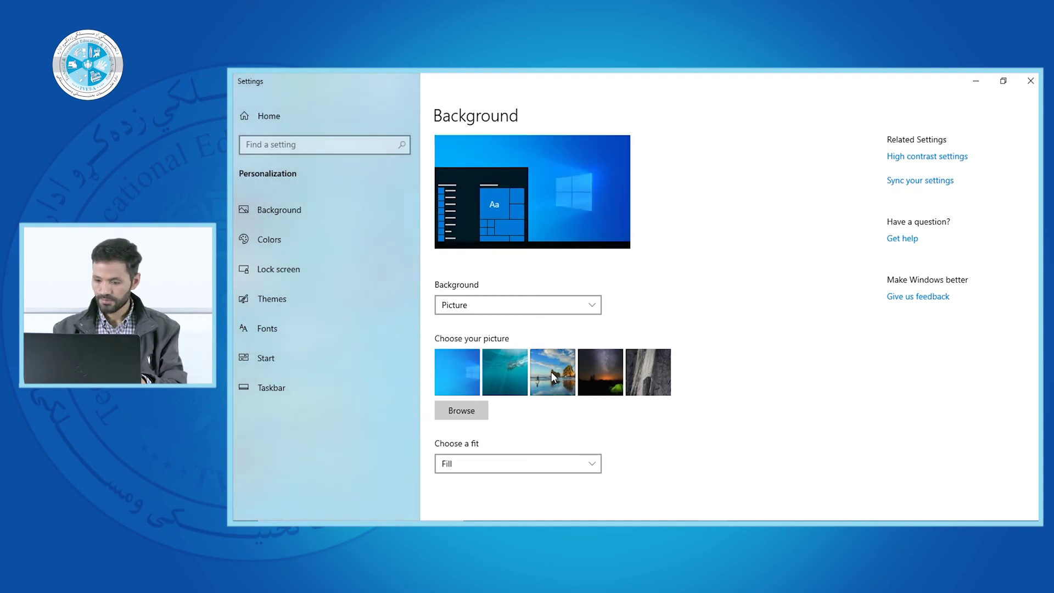
pyautogui.scroll(-1, 736, 300)
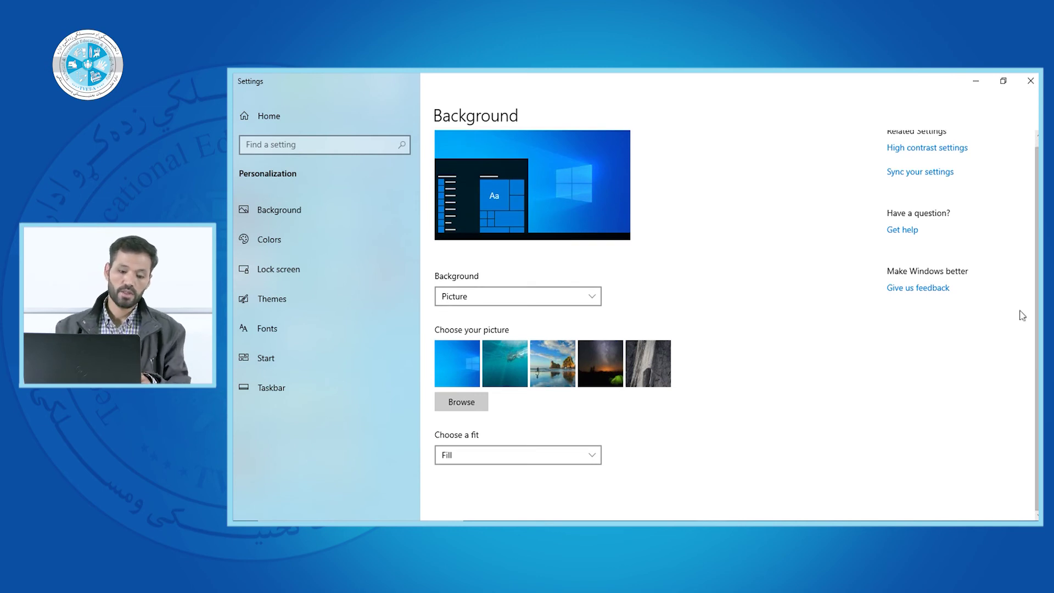
# Open the Colors settings and try the Light color mode followed by the Dark color mode
pyautogui.click(259, 241)
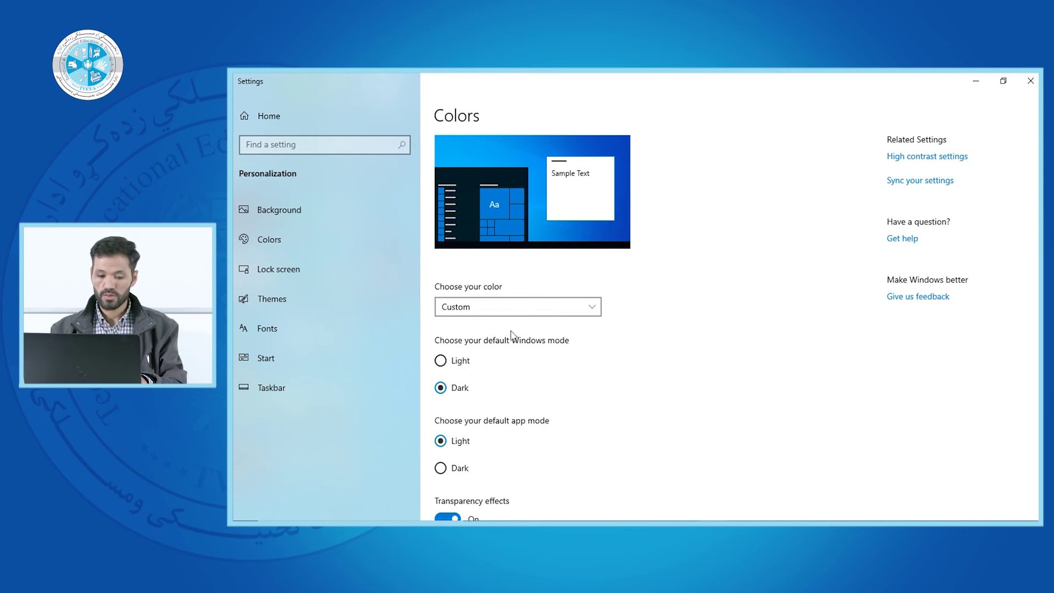
pyautogui.click(596, 307)
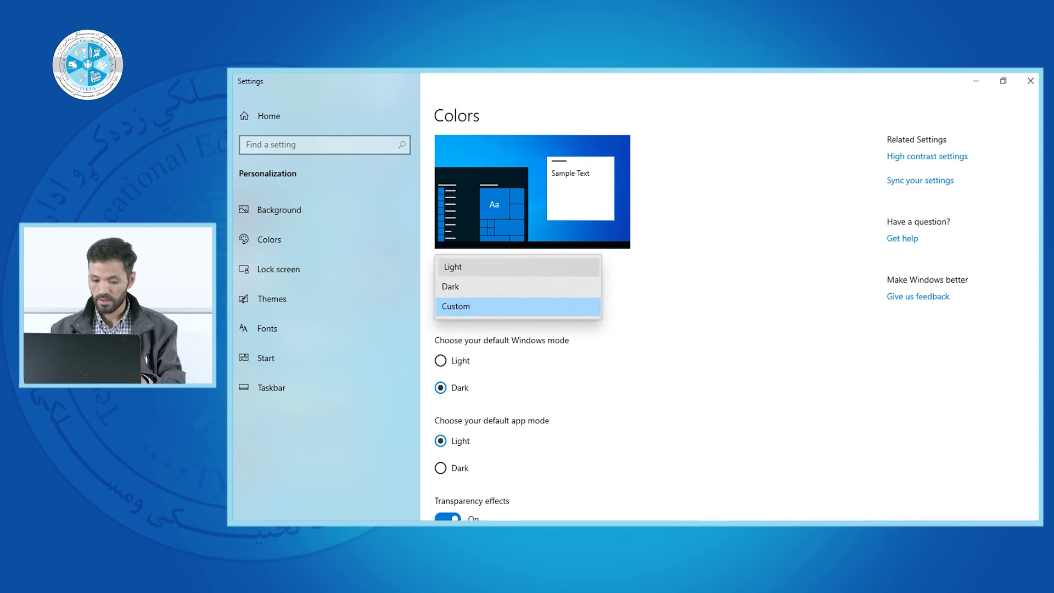
pyautogui.press('Return')
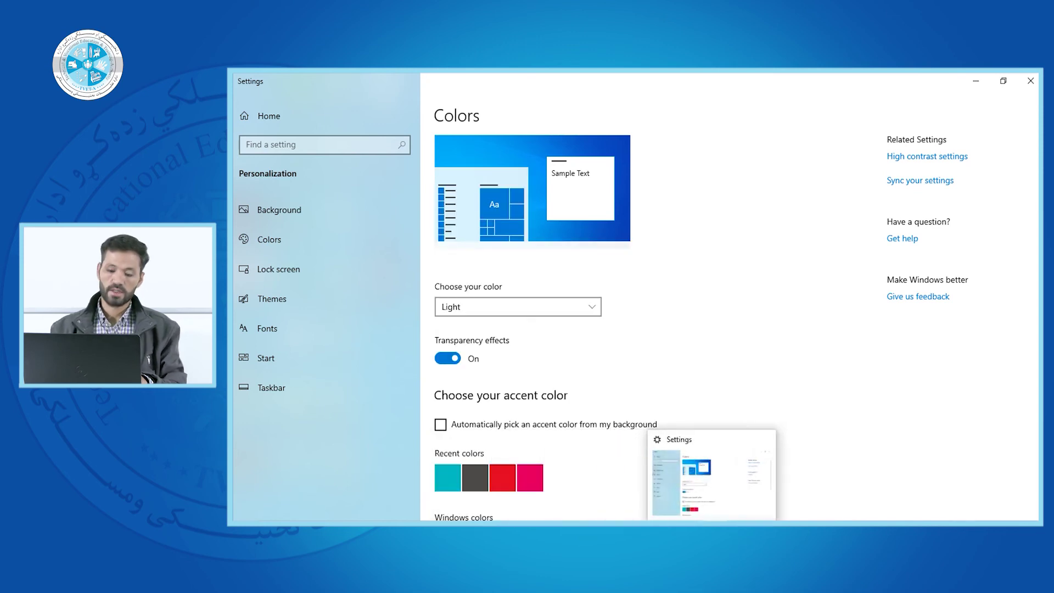
pyautogui.click(593, 308)
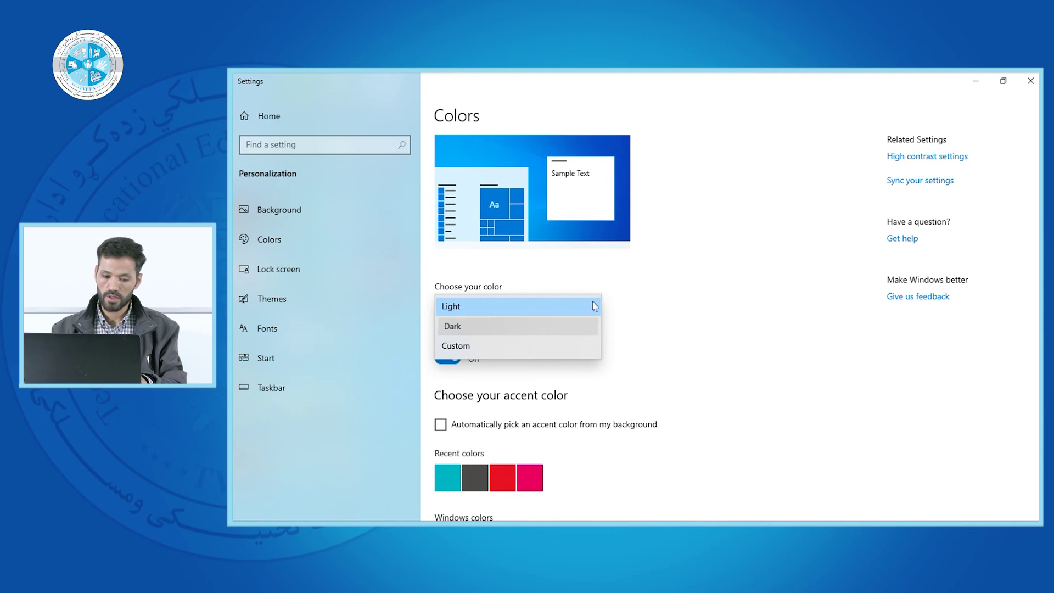
pyautogui.click(551, 322)
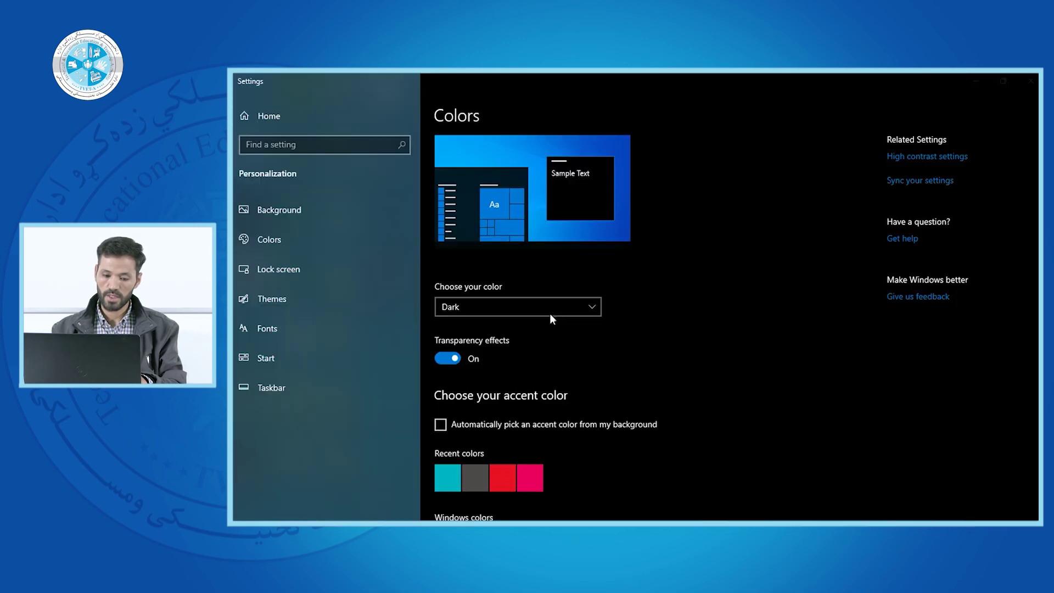
# Set the color mode to Custom, try Light as the default Windows mode, and finish with Dark for Windows and Light for apps
pyautogui.click(592, 305)
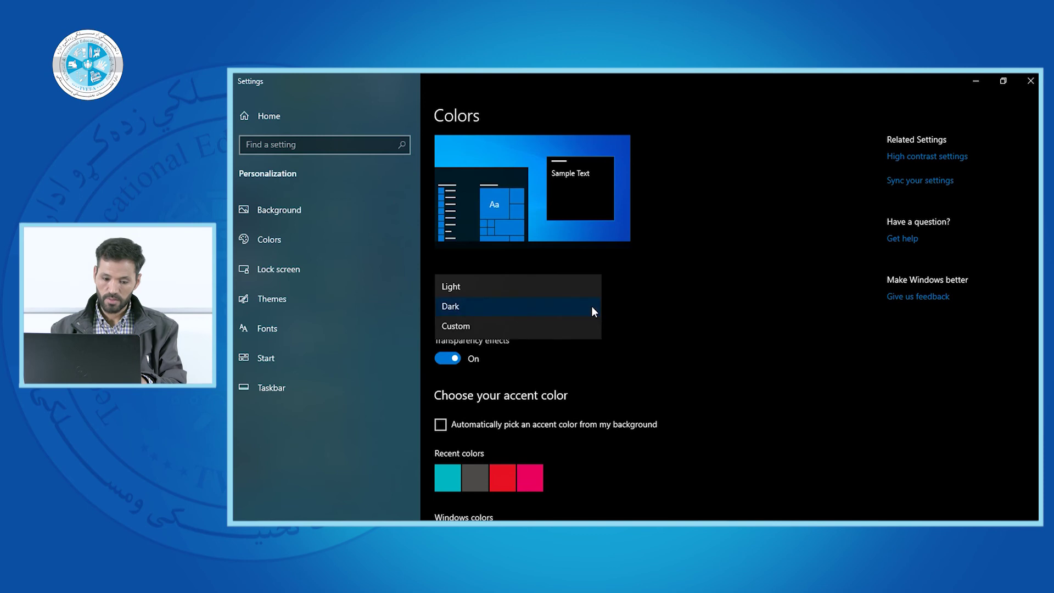
pyautogui.click(496, 324)
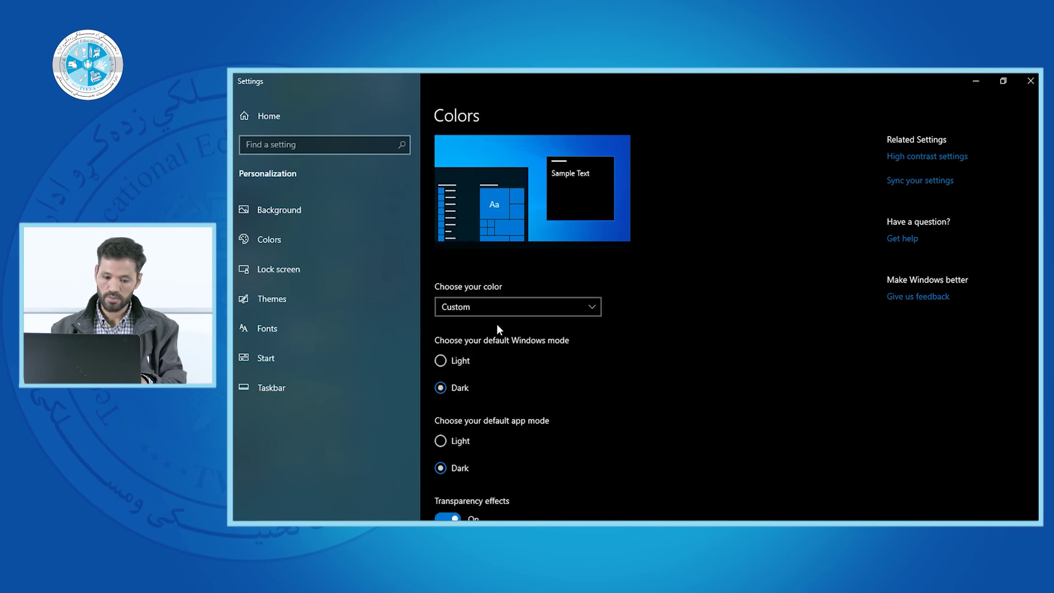
pyautogui.click(445, 359)
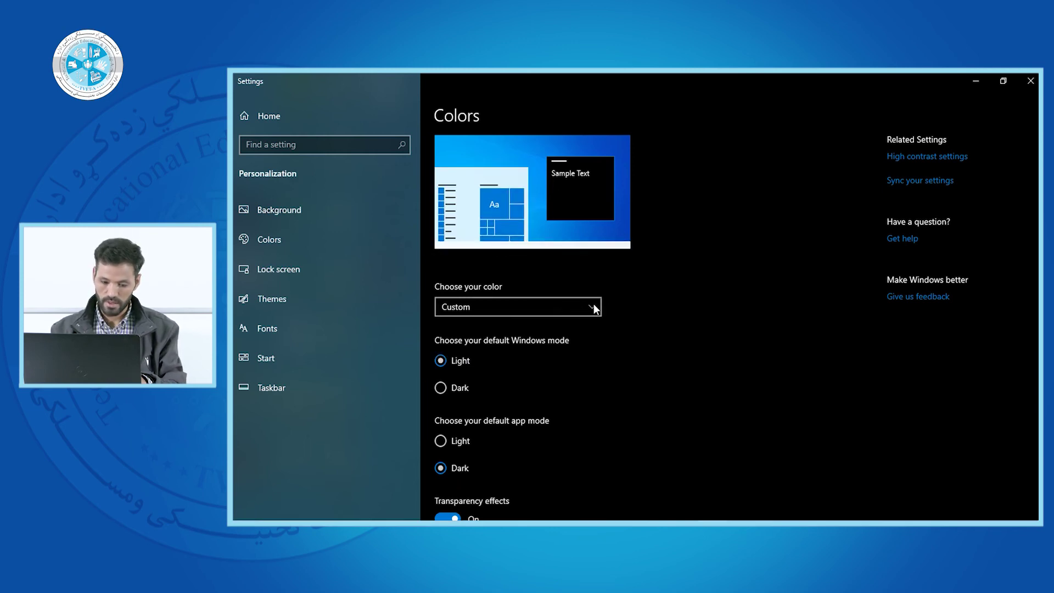
pyautogui.click(442, 441)
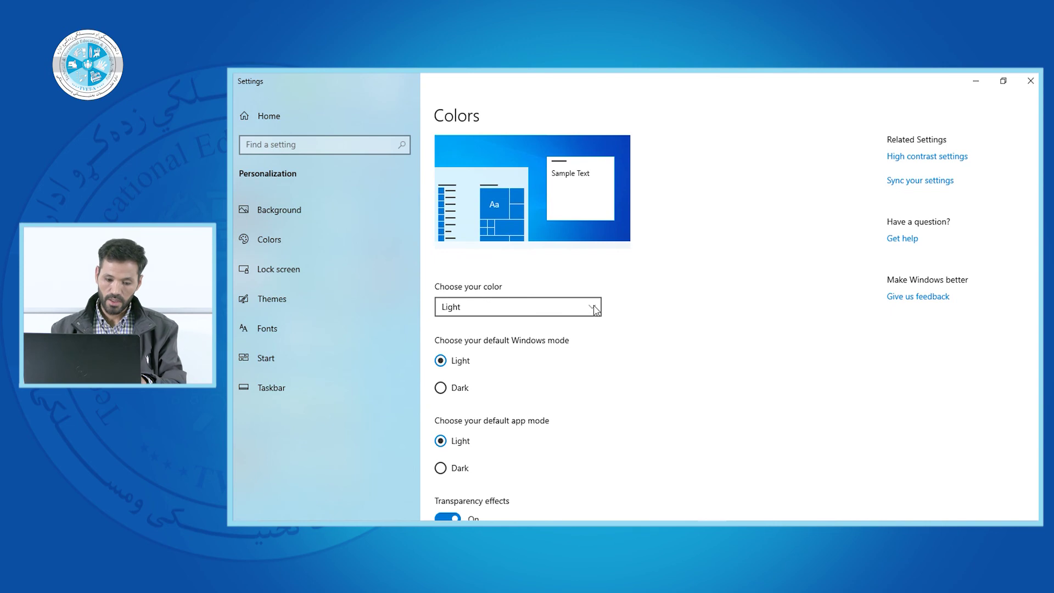
pyautogui.click(446, 389)
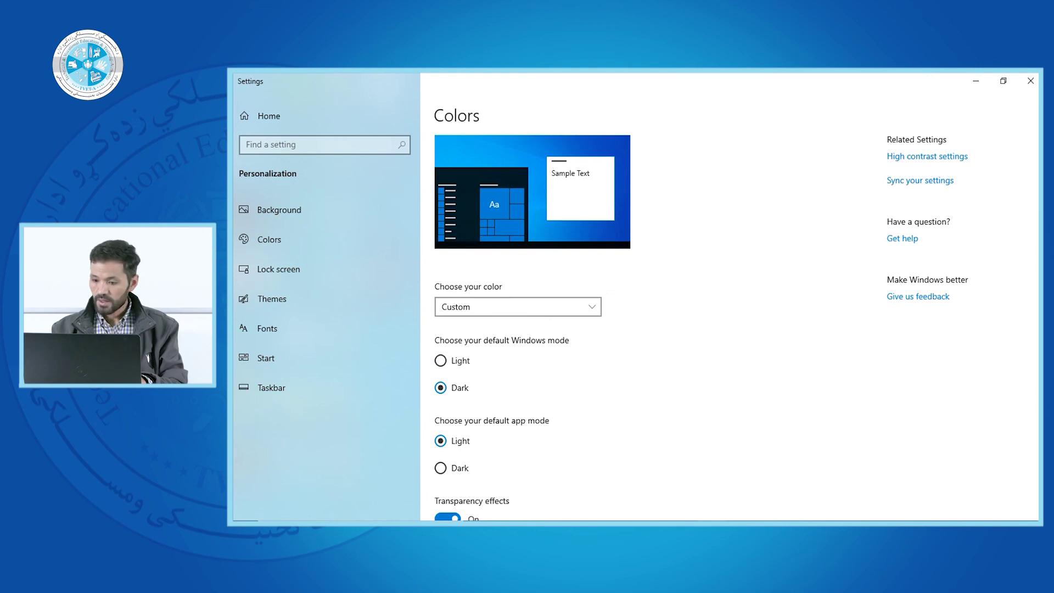
# Switch the transparency effects off and back on, and look through the accent color options
pyautogui.scroll(-3, 1037, 304)
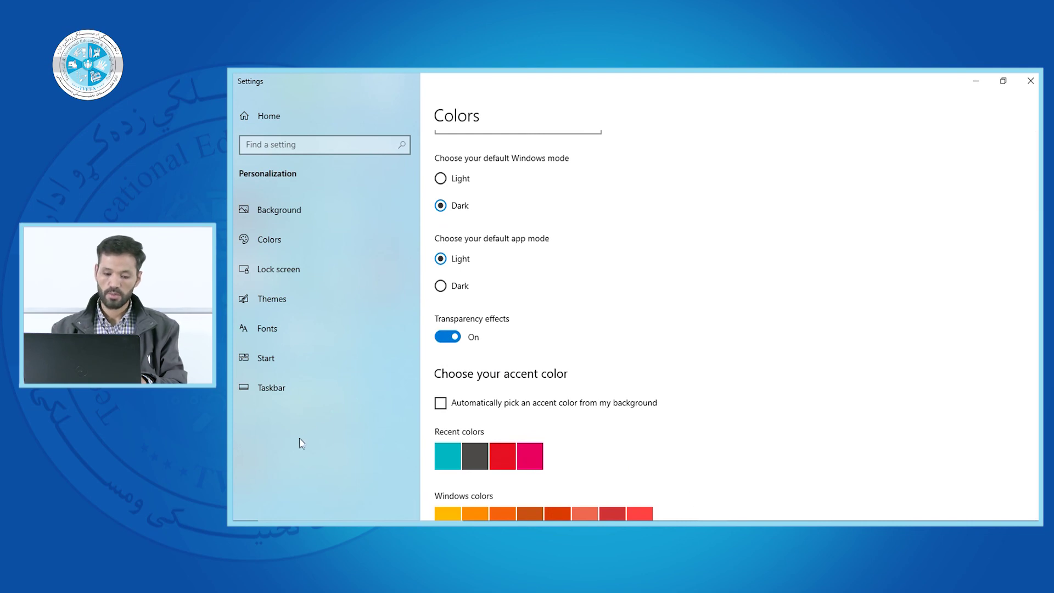
pyautogui.click(446, 340)
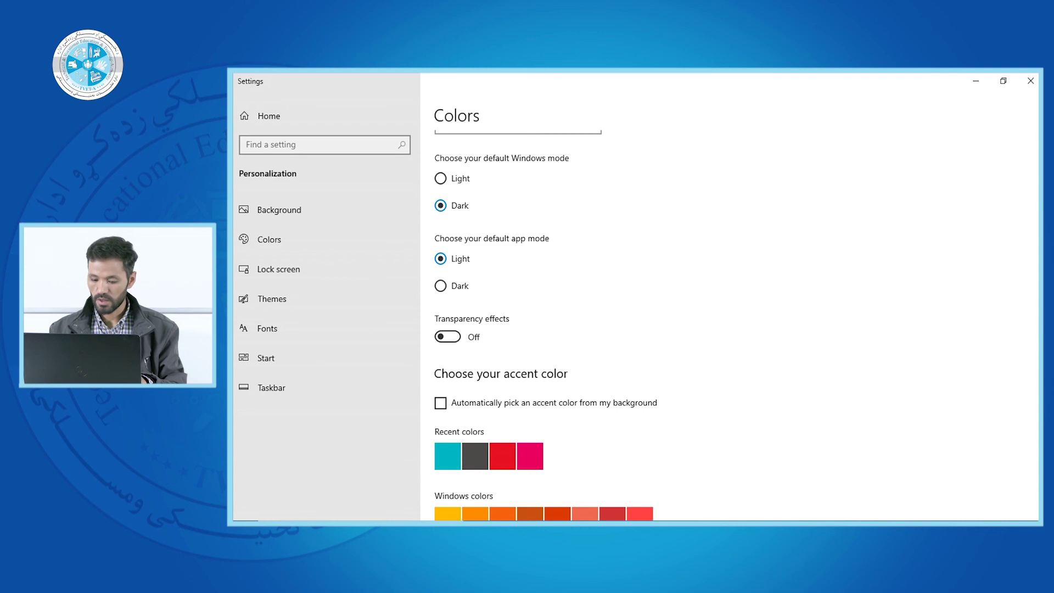
pyautogui.click(456, 340)
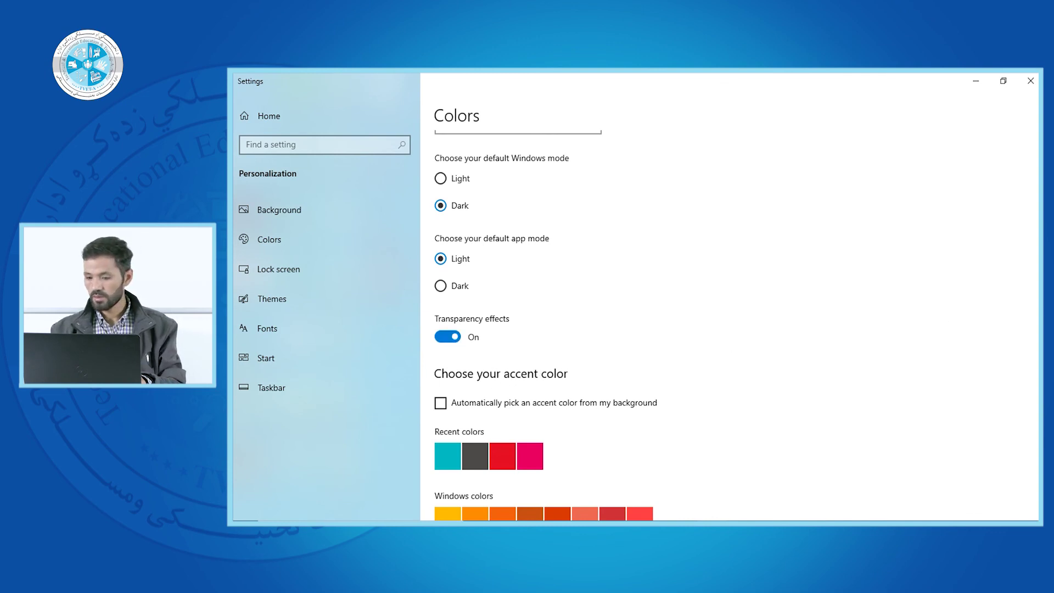
pyautogui.scroll(-5, 604, 324)
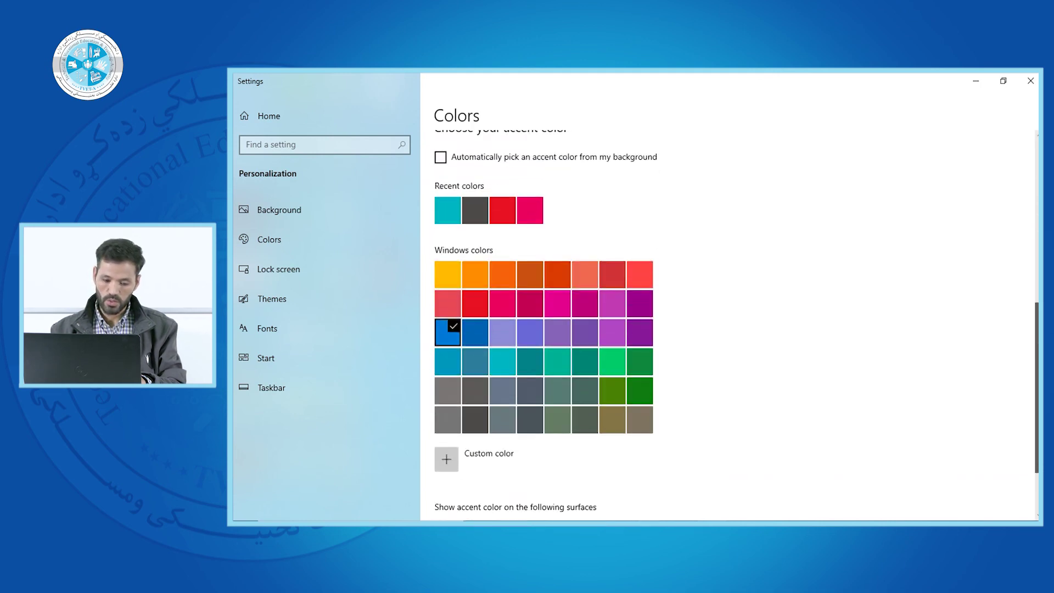
pyautogui.scroll(-1, 680, 426)
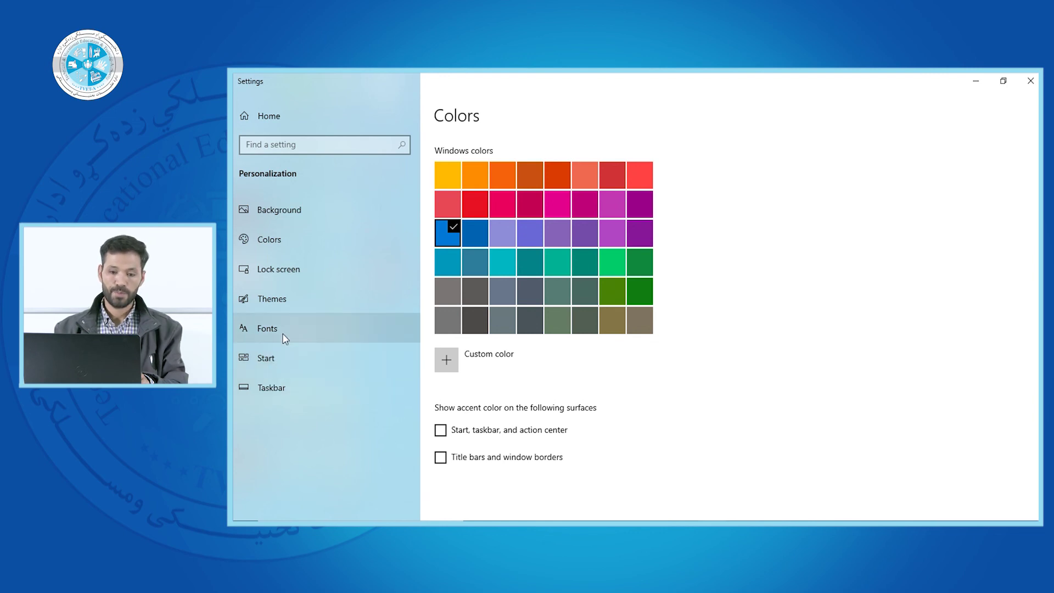
# Open the desktop icon settings from Themes, enable the User's Files desktop icon, and confirm the change
pyautogui.click(269, 301)
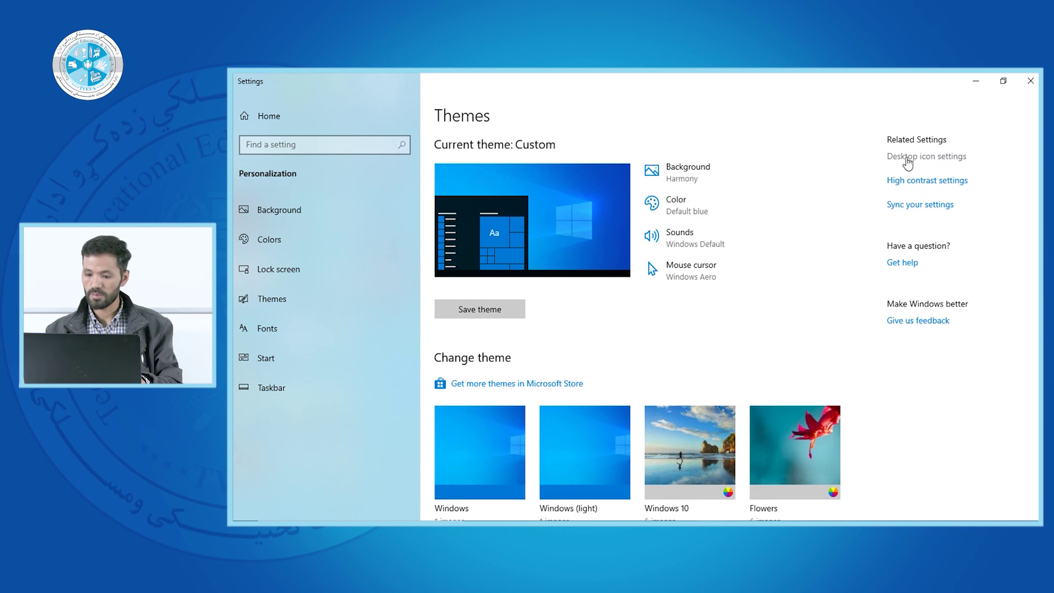
pyautogui.click(907, 160)
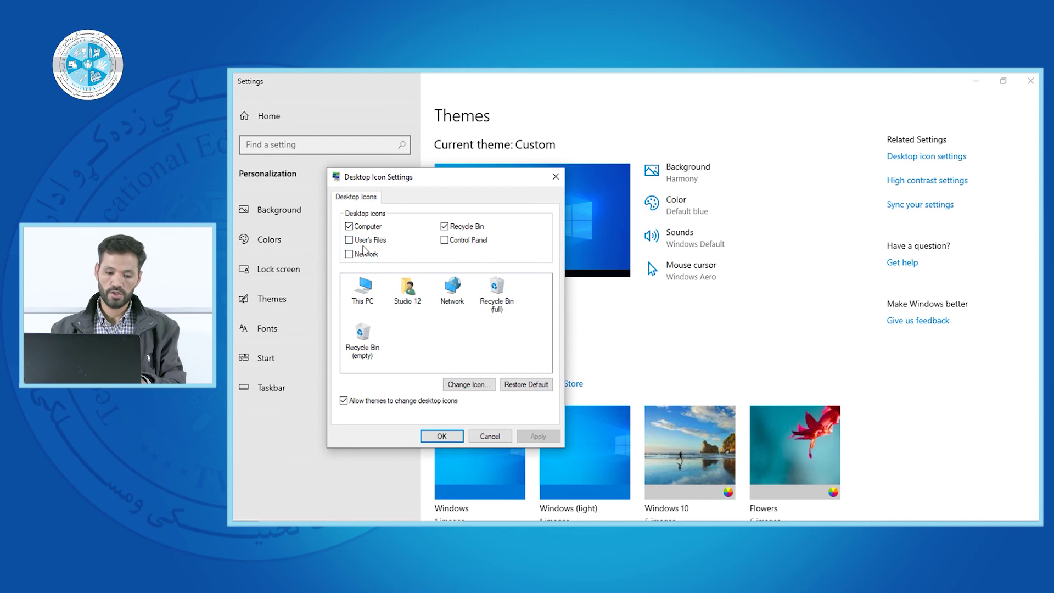
pyautogui.click(349, 241)
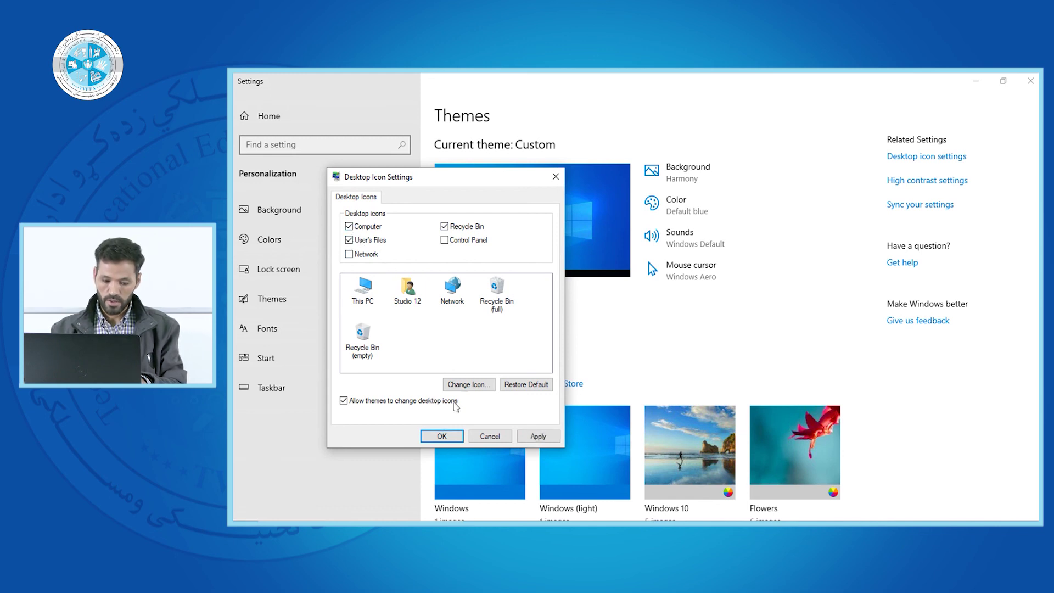
pyautogui.click(440, 437)
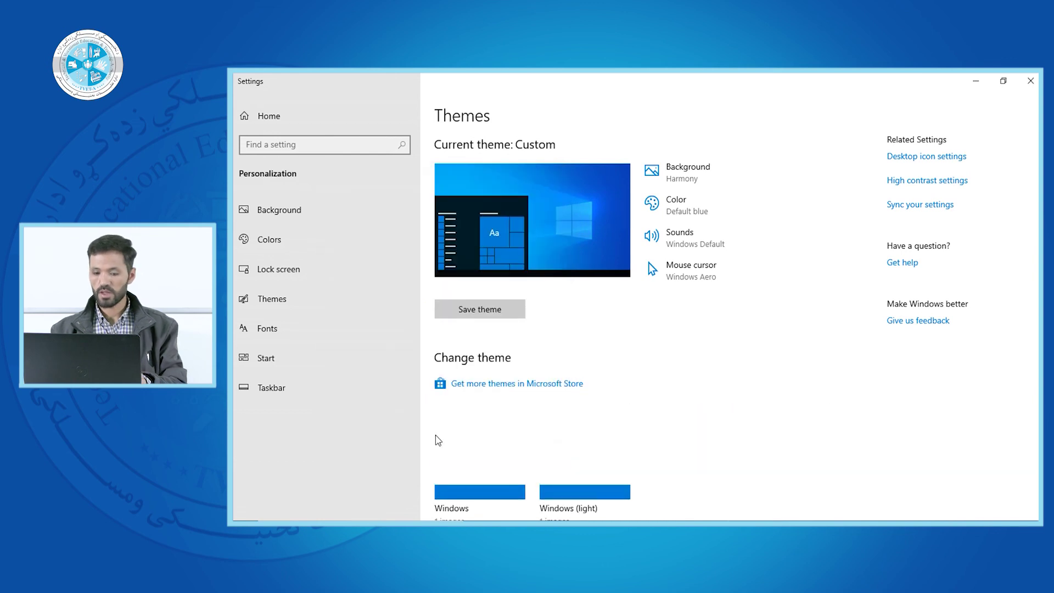